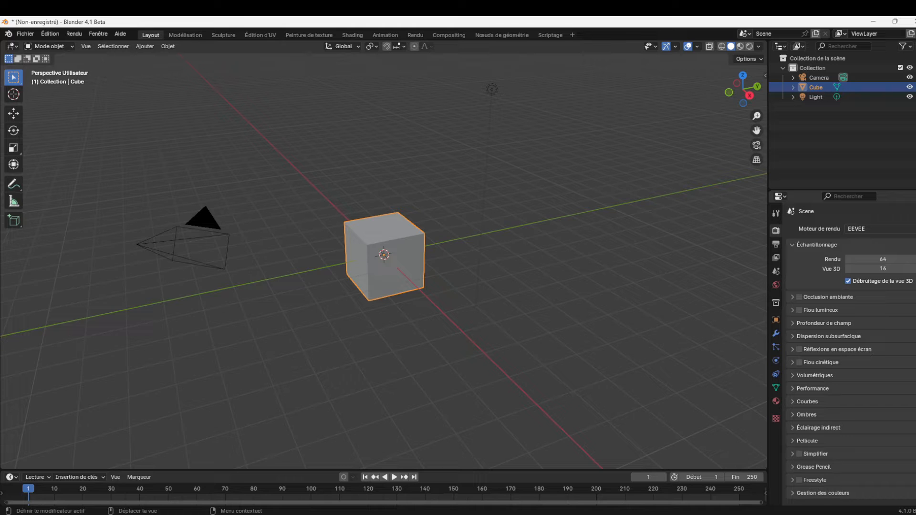
Check the available render engines in the scene's render properties
left_click(881, 229)
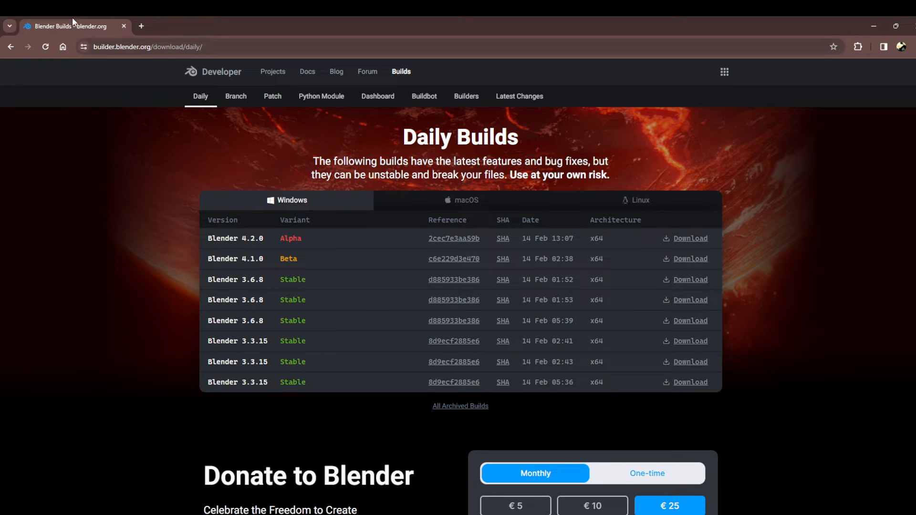
In the browser, go from the daily builds page to the main Blender download page and open the Blender Experimental download
left_click(10, 47)
scroll(350, 133, "down", 7)
scroll(352, 139, "up", 10)
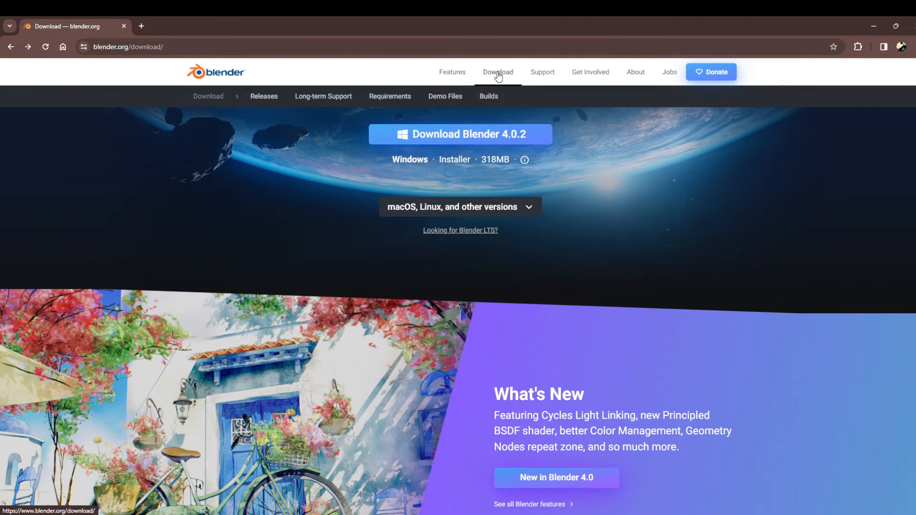
left_click(498, 74)
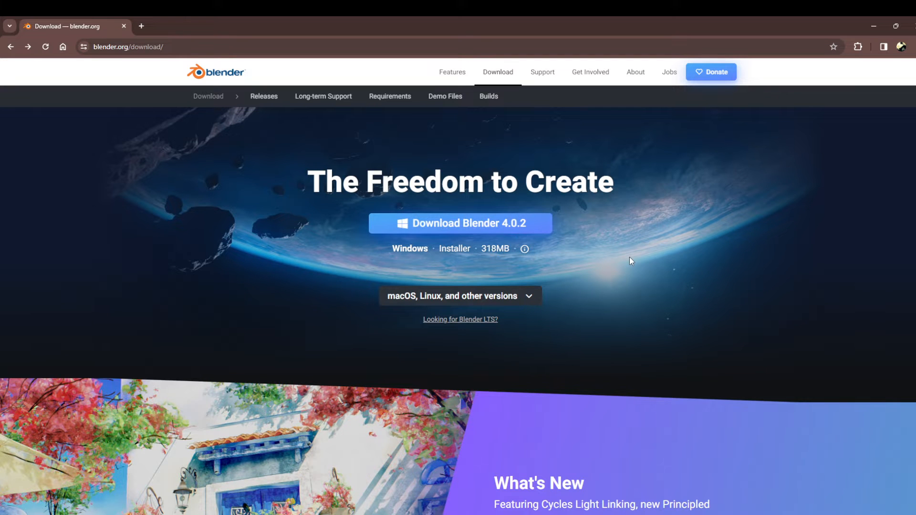
scroll(629, 257, "down", 5)
scroll(630, 256, "down", 5)
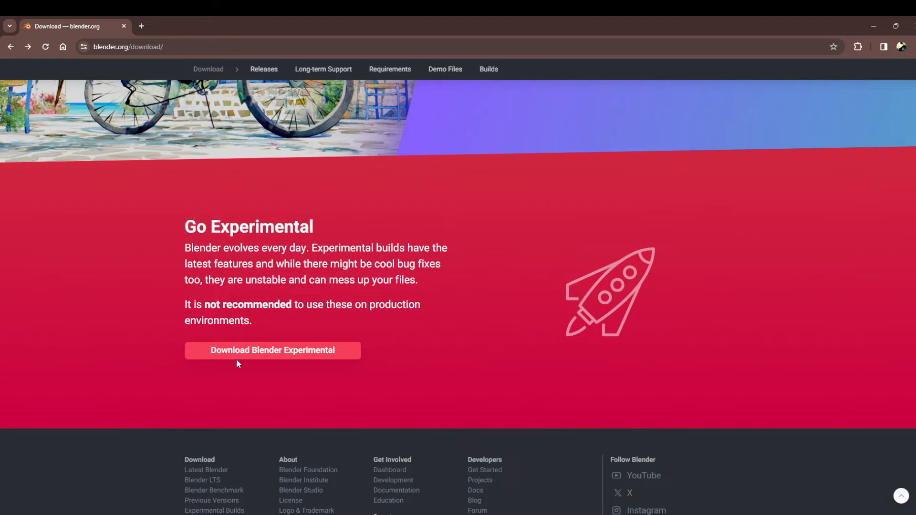
left_click(280, 357)
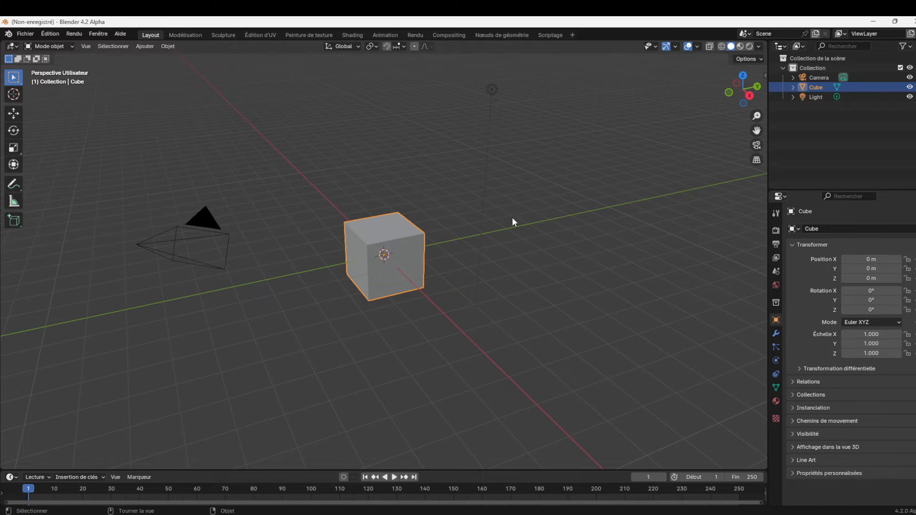
In Blender 4.2 Alpha, show the render properties and check the render engine choices
left_click(777, 230)
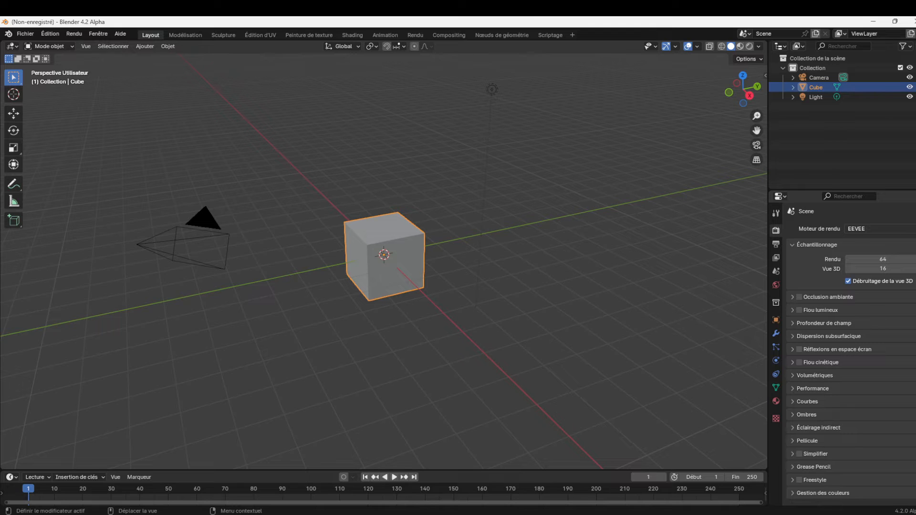
left_click(864, 229)
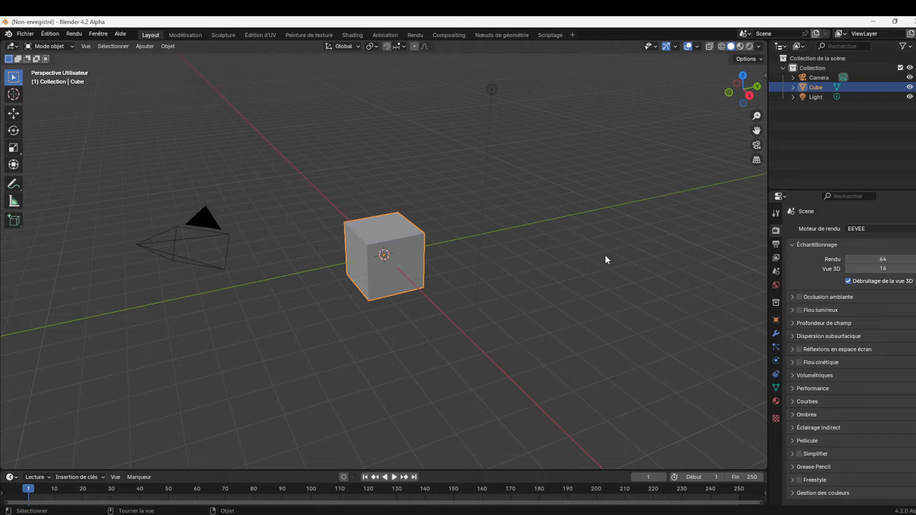
Add a plane mesh to the scene and scale it uniformly by a factor of 5
left_click_drag(757, 116, 757, 104)
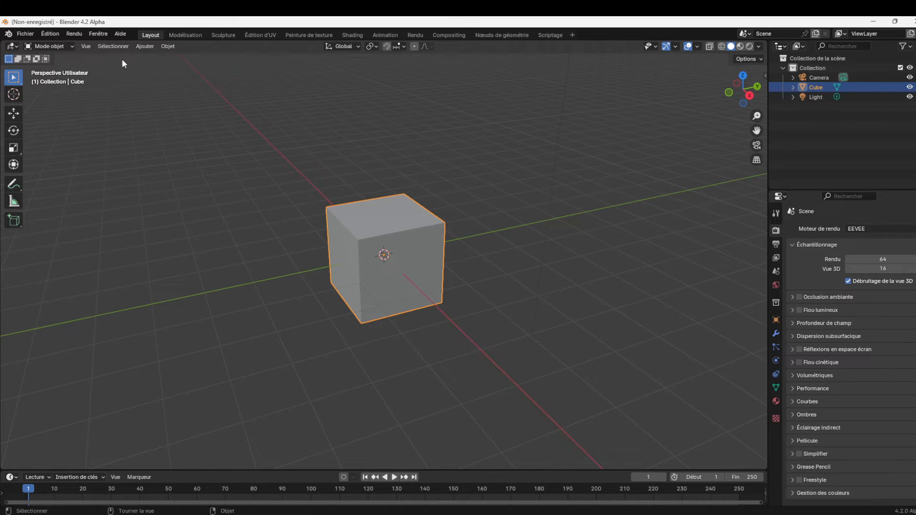
left_click(145, 46)
mouse_move(160, 58)
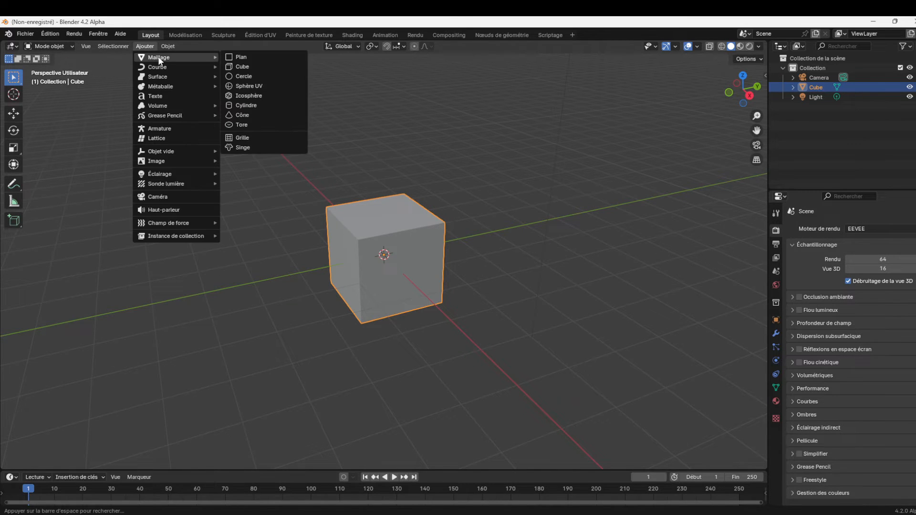
left_click(243, 57)
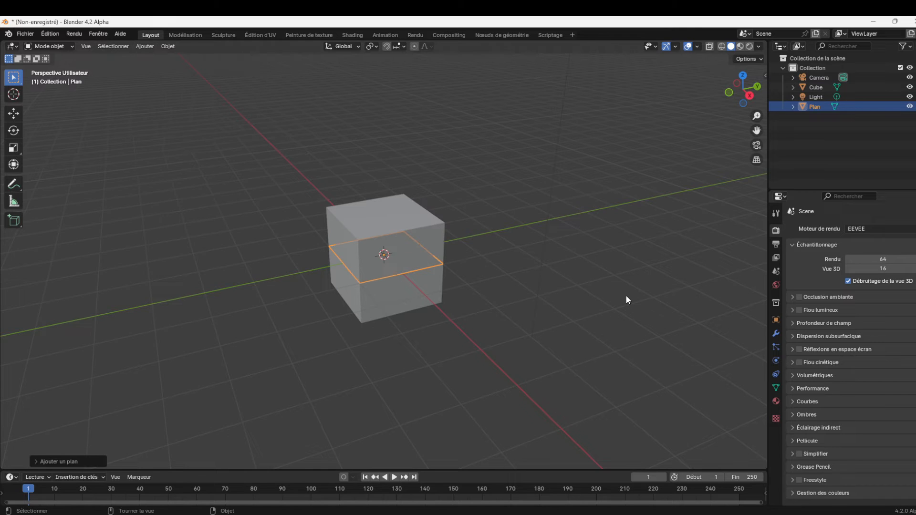
type("s")
type("5")
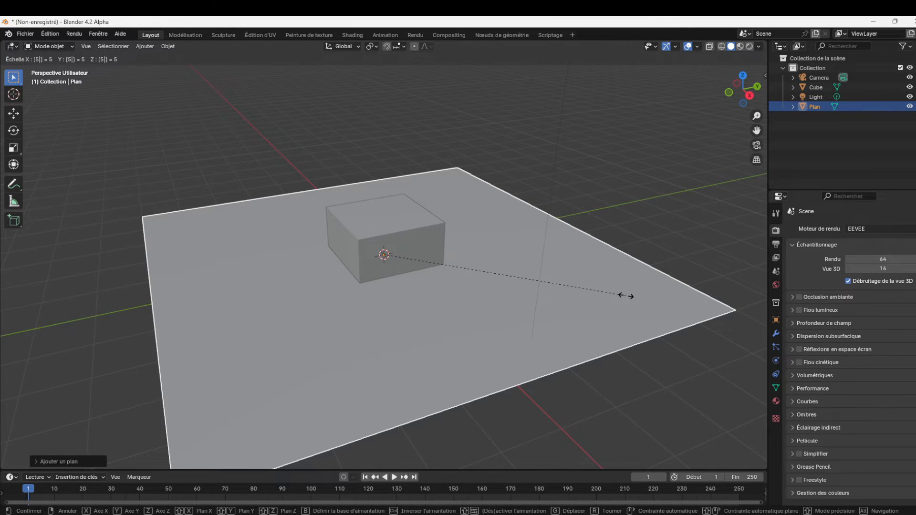
key("Return")
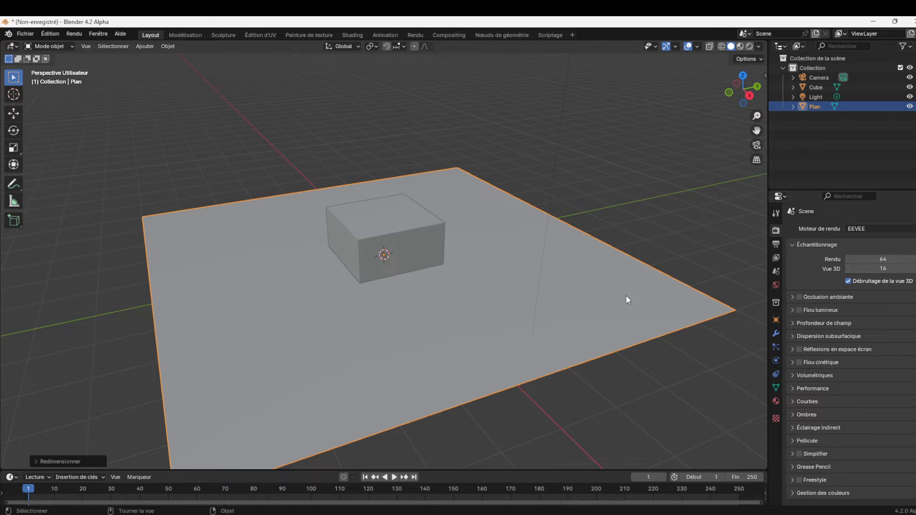
Move the cube up 1 m along the global Z axis so it rests on the plane
left_click(415, 242)
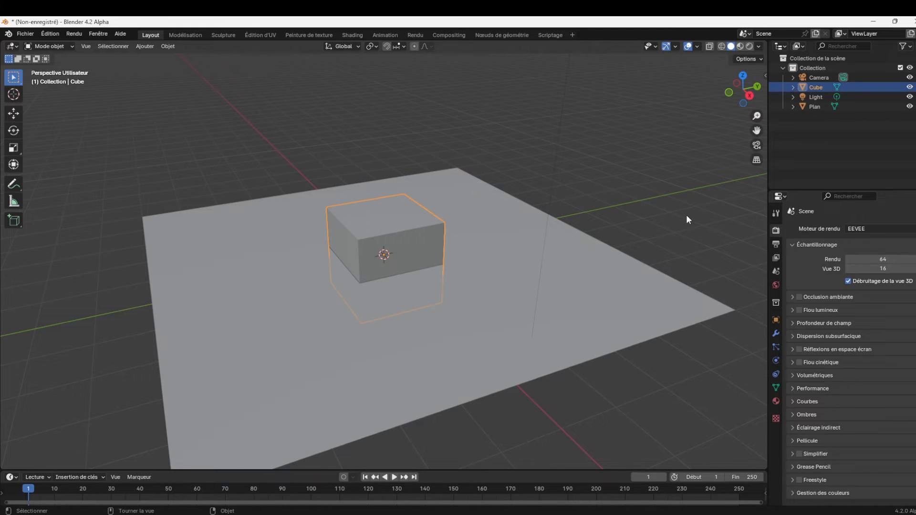
type("gz")
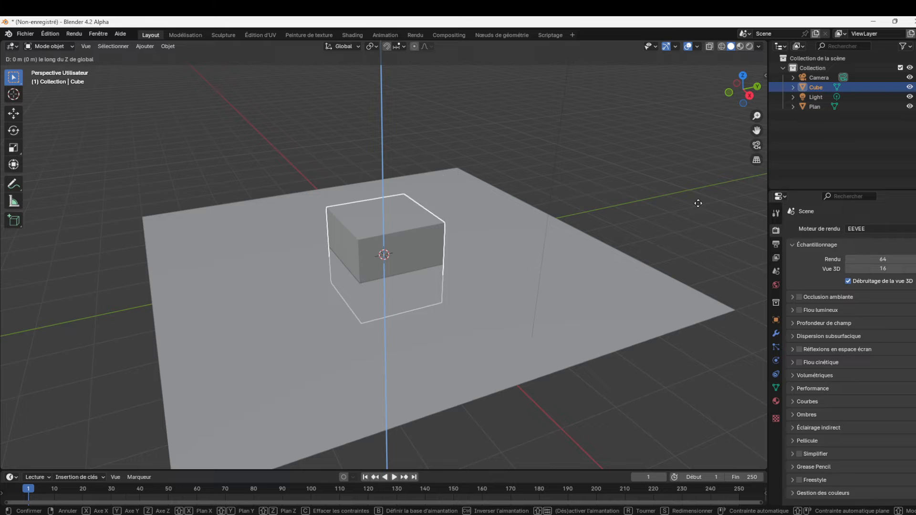
type("1")
key("Return")
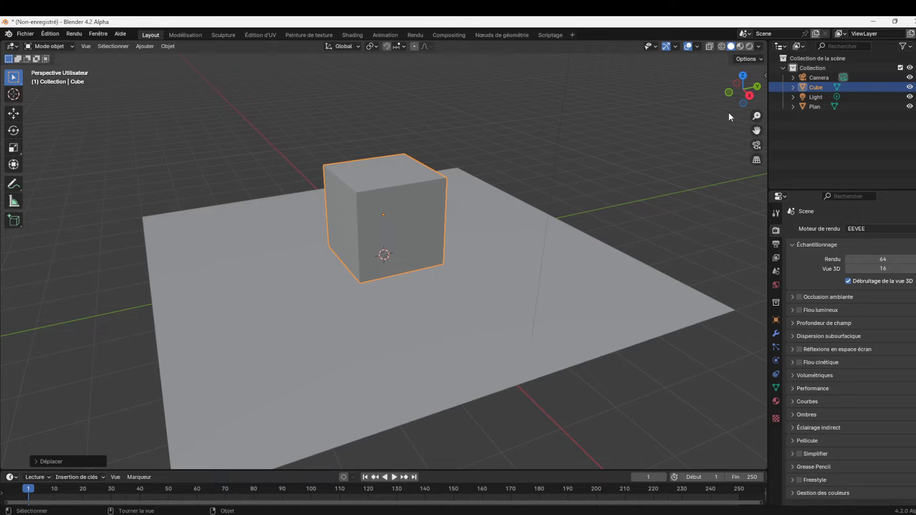
Select the plane and switch the viewport to rendered shading
mouse_move(746, 103)
left_mouse_down()
mouse_move(743, 82)
mouse_move(757, 122)
mouse_move(757, 114)
left_mouse_up()
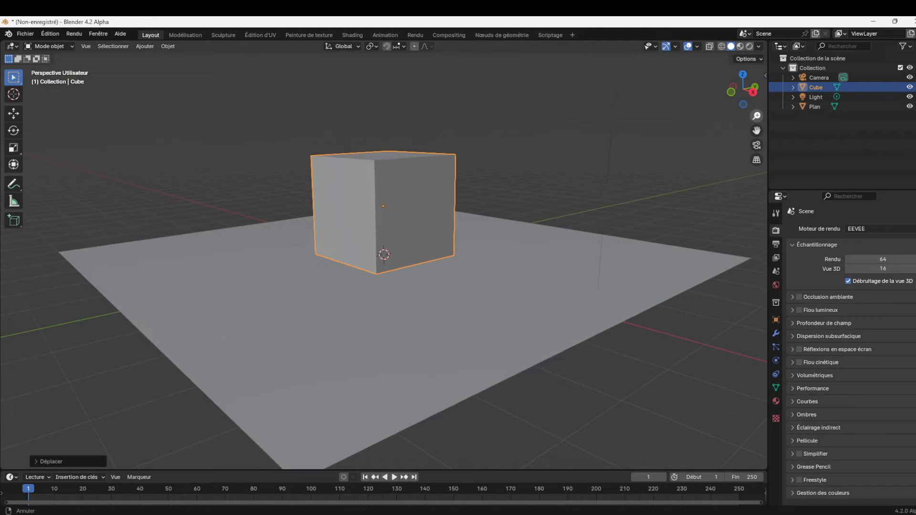
left_click(448, 321)
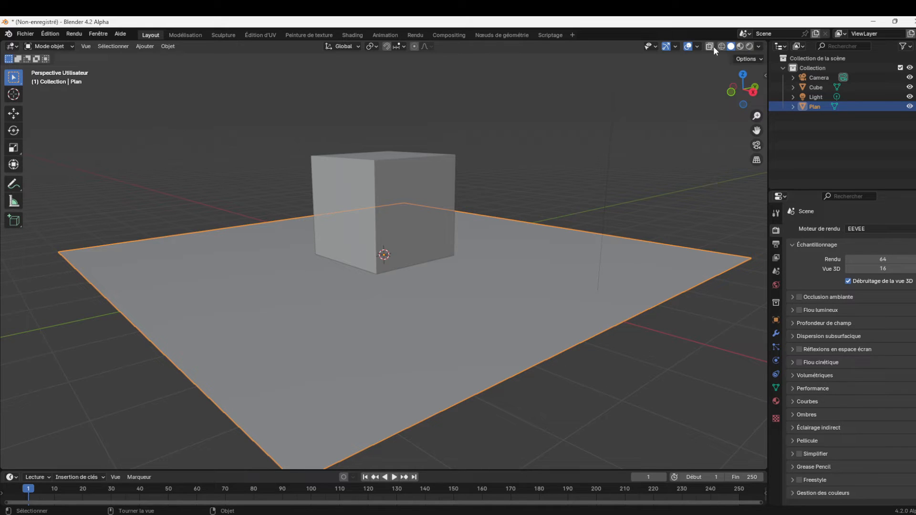
left_click(749, 46)
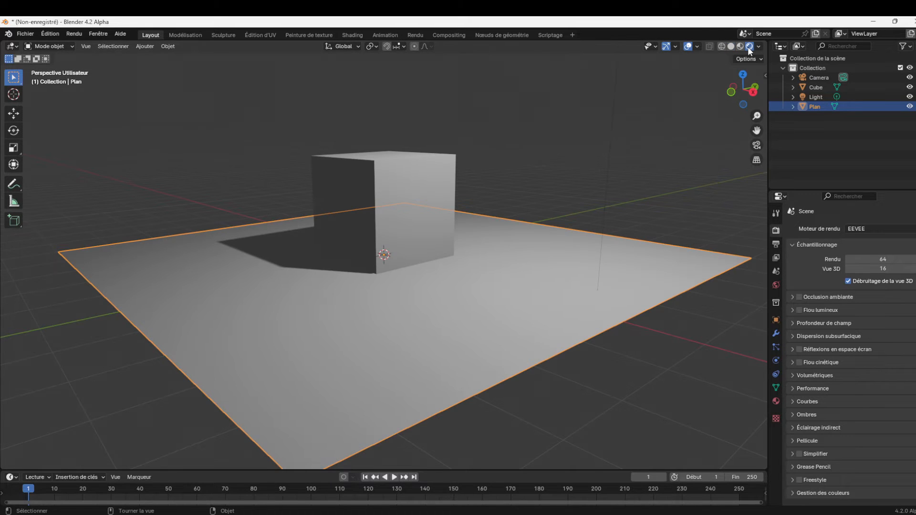
left_click_drag(757, 116, 745, 186)
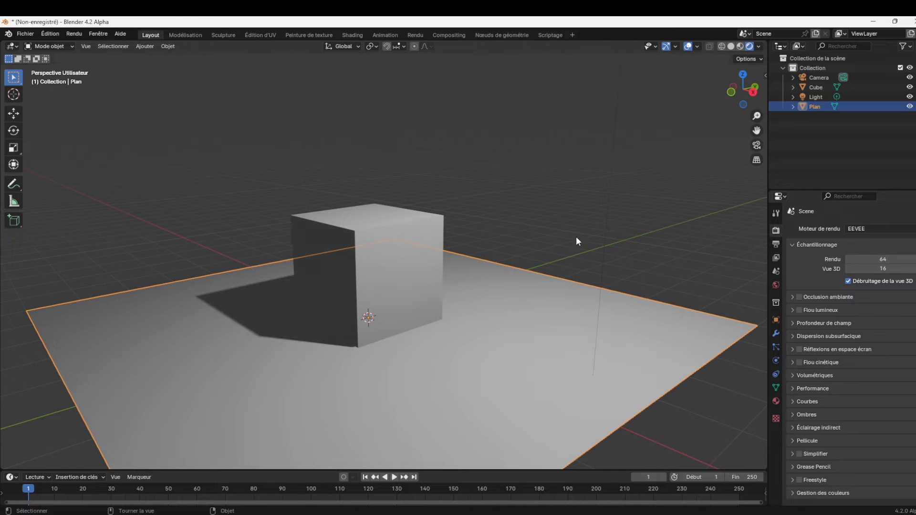
Give the plane a new material with an orange base colour, roughness 0.067 and metallic 0.276
left_click(776, 400)
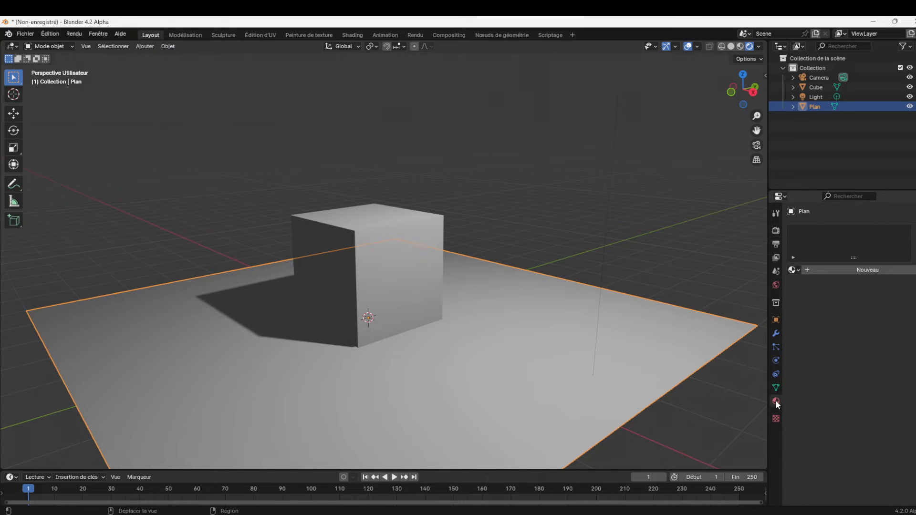
left_click(913, 231)
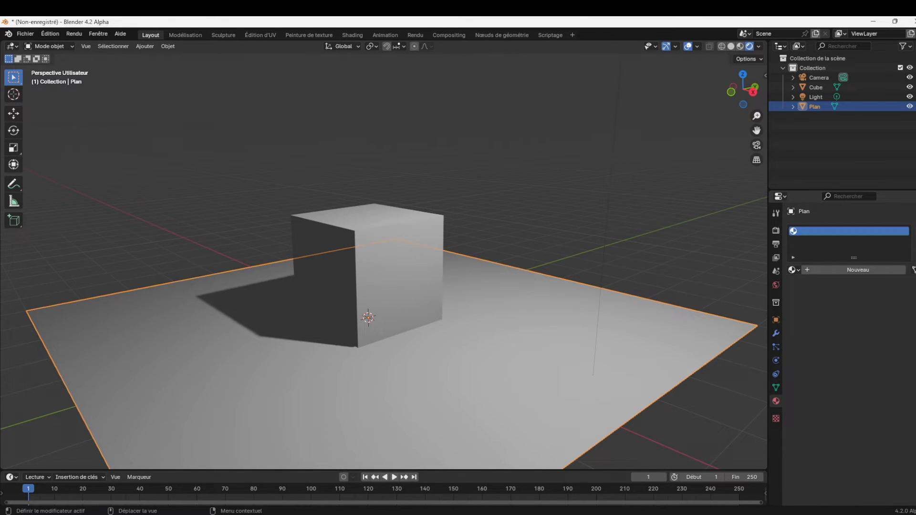
left_click(823, 271)
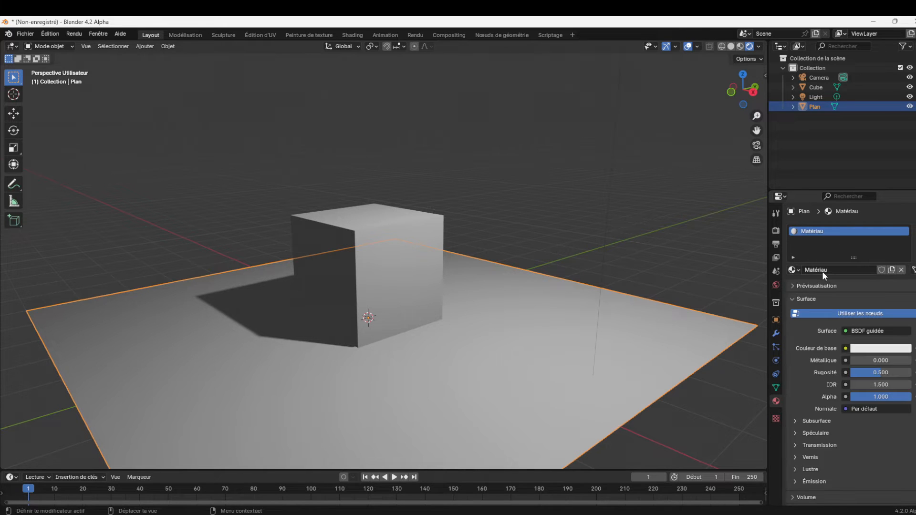
left_click(881, 354)
left_click_drag(854, 251, 839, 267)
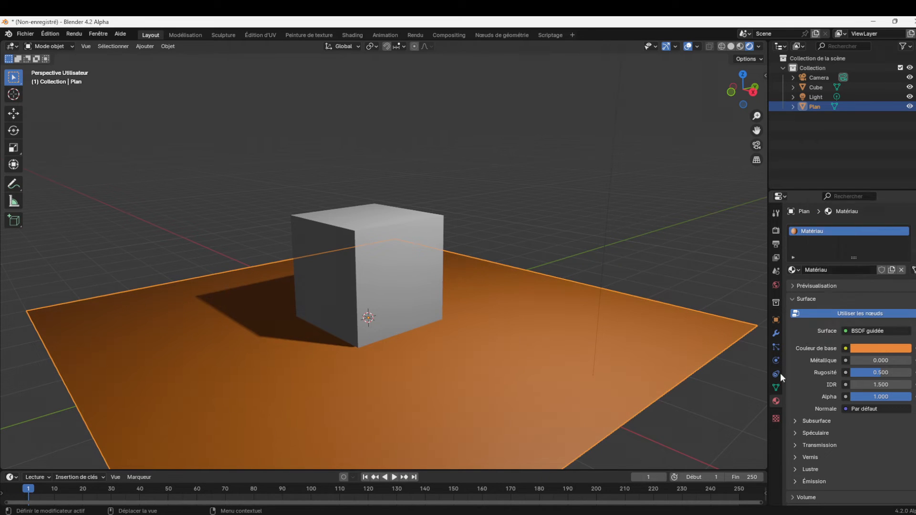
mouse_move(873, 372)
left_mouse_down()
mouse_move(839, 372)
mouse_move(867, 359)
left_mouse_up()
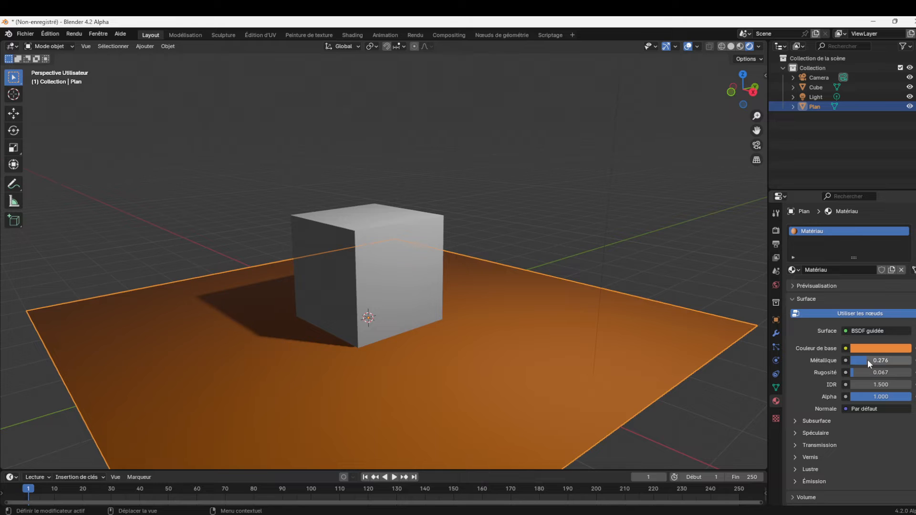
Add a Bevel (Biseau) modifier to the cube
left_click(611, 202)
left_click(422, 280)
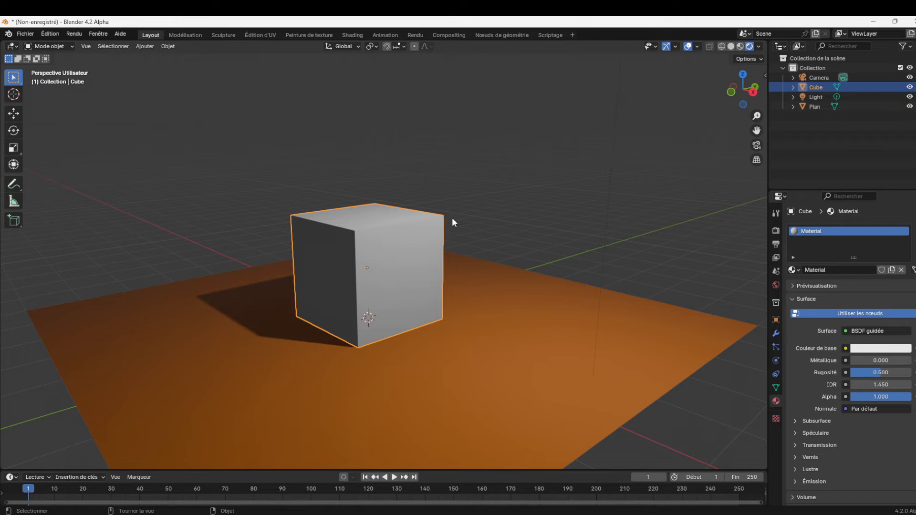
scroll(382, 258, "up", 2)
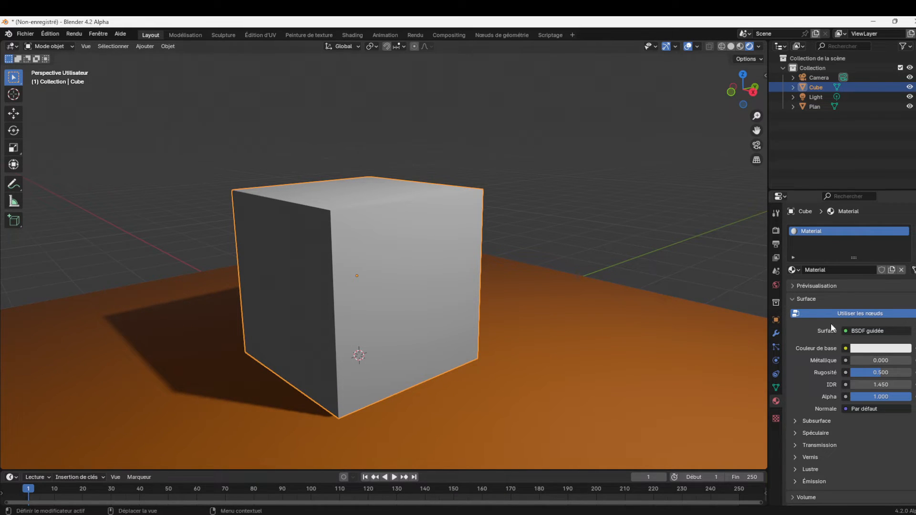
left_click(776, 333)
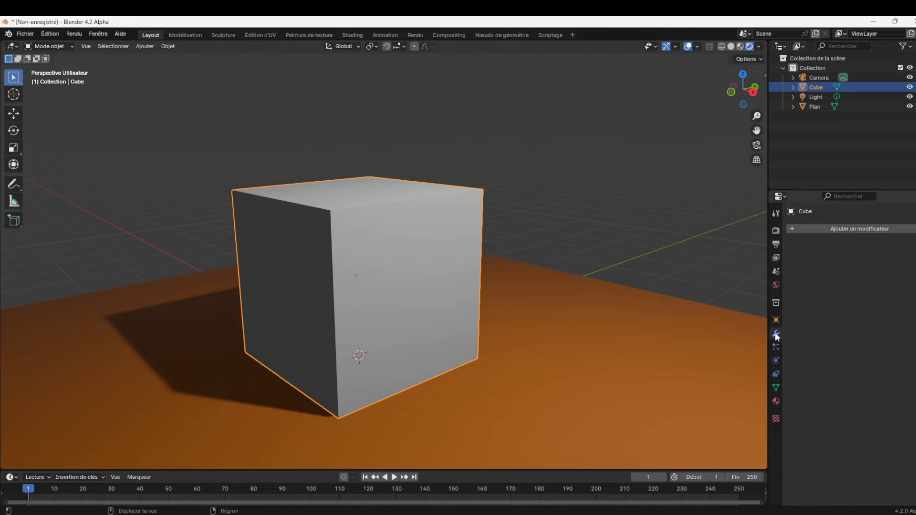
left_click(837, 230)
mouse_move(870, 232)
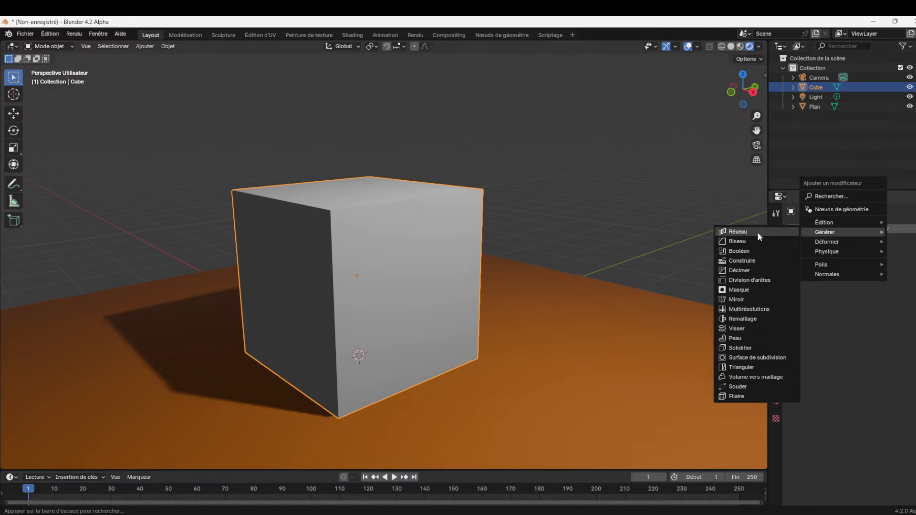
left_click(737, 241)
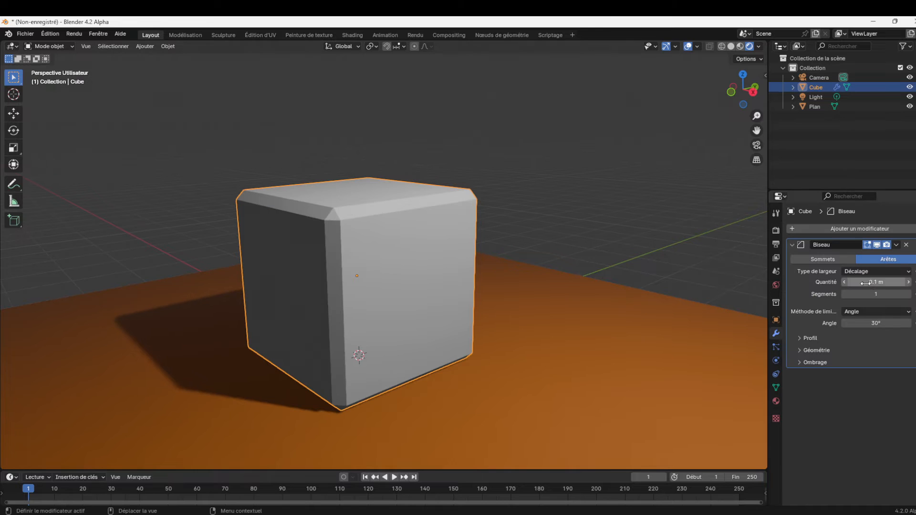
Set the cube's bevel amount to 0.02 m and its segments to 3
left_click(883, 283)
left_click(887, 281)
type("/5")
key("Return")
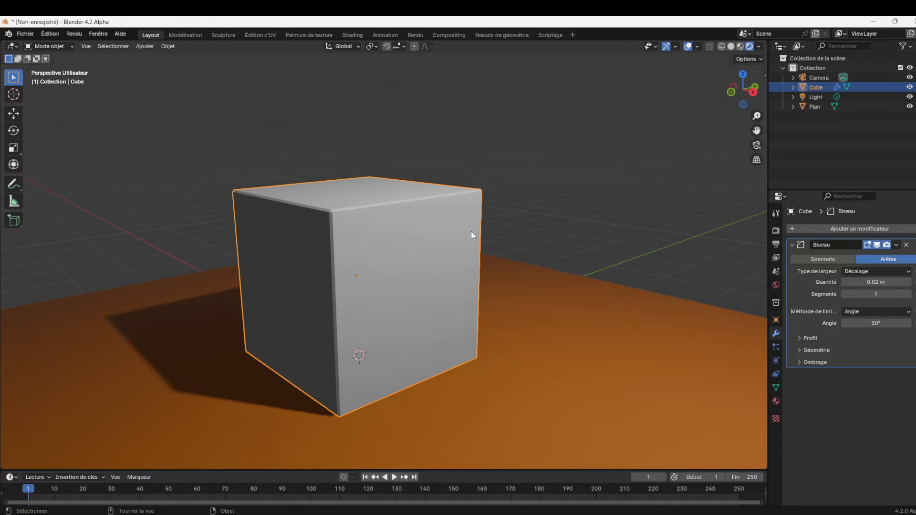
left_click(909, 294)
left_click(909, 294)
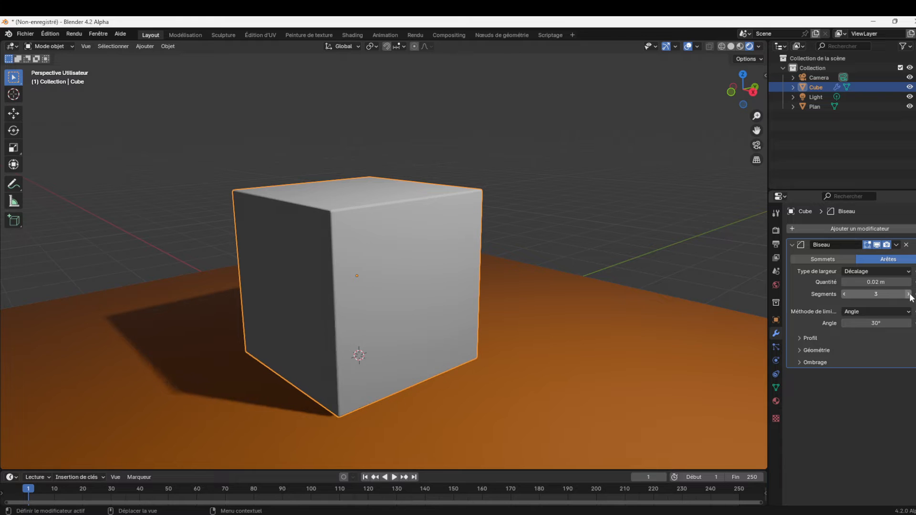
Apply smooth shading (Ombrage lissé) to the bevelled cube and deselect it
right_click(422, 252)
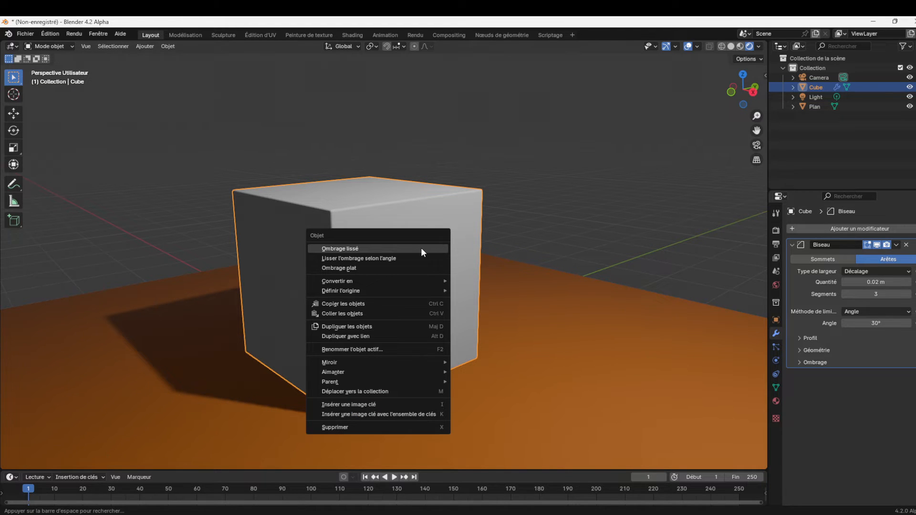
left_click(422, 252)
left_click(594, 201)
left_click(459, 292)
left_click(540, 388)
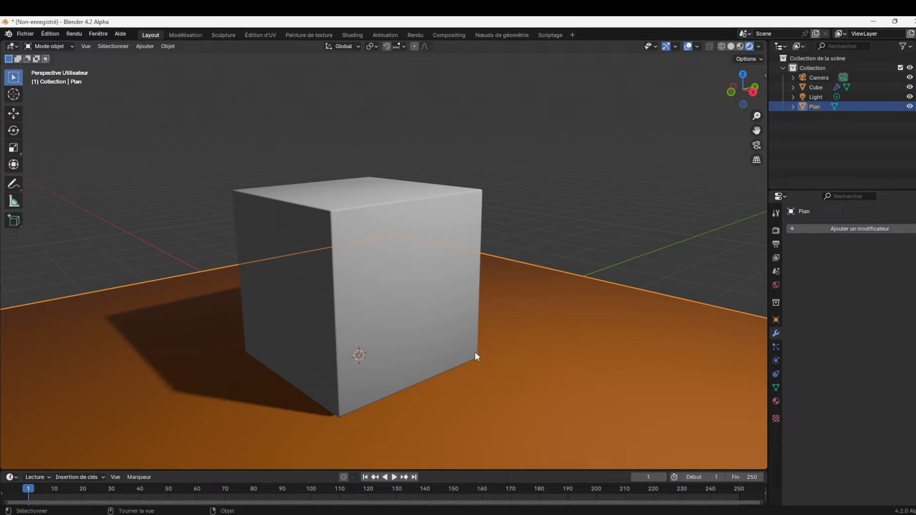
Give the cube's material a light blue base colour with hue 0.609, saturation 0.597 and value 0.801, leaving the cube deselected
left_click(396, 315)
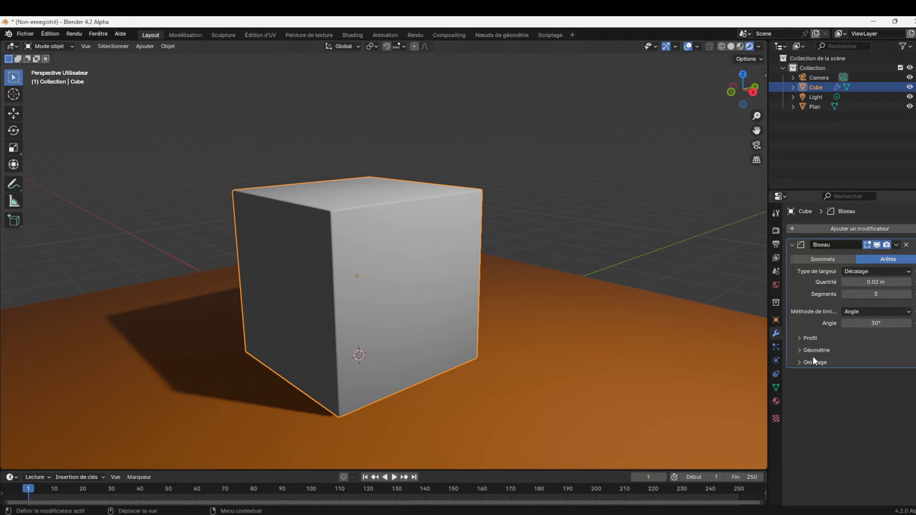
left_click(776, 401)
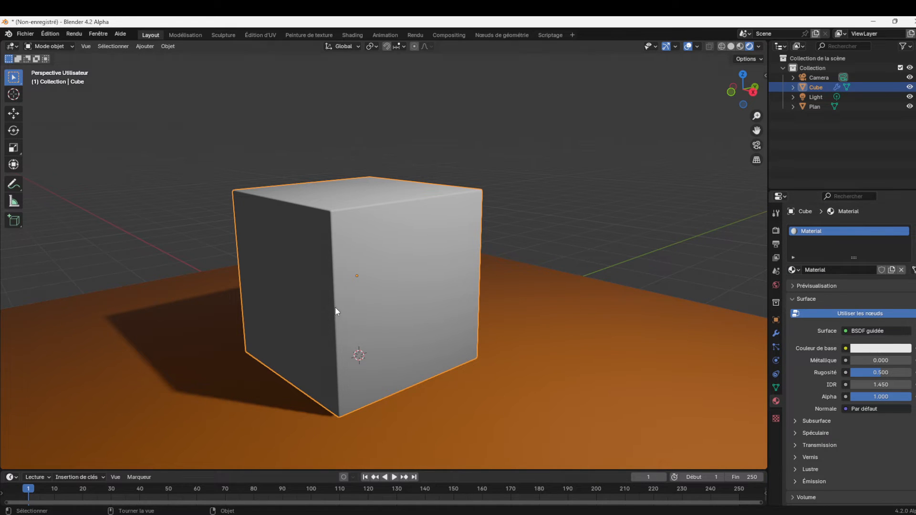
left_click(887, 349)
mouse_move(857, 239)
left_mouse_down()
mouse_move(833, 239)
mouse_move(861, 227)
left_mouse_up()
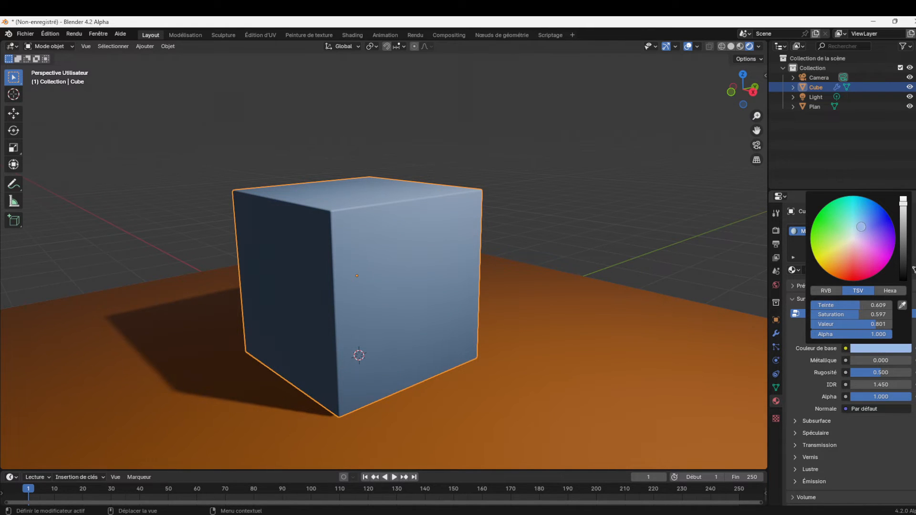
left_click(645, 217)
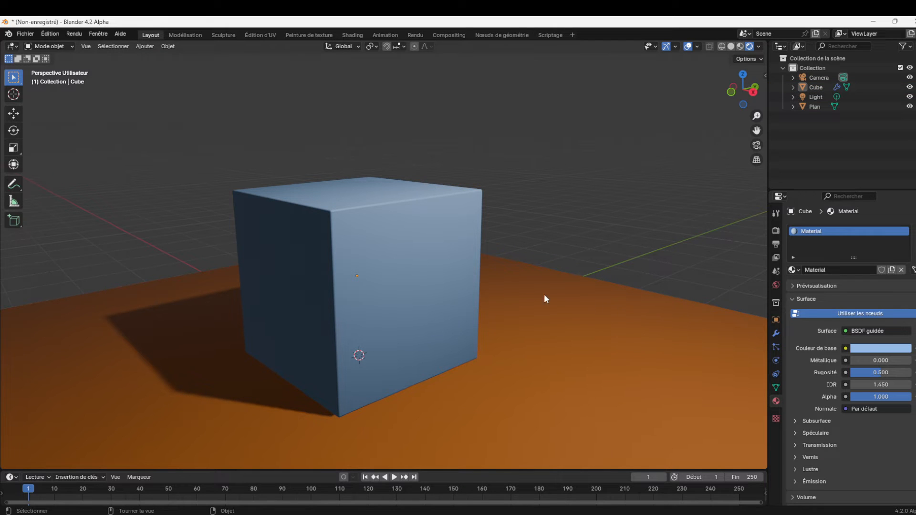
left_click(443, 296)
mouse_move(745, 92)
left_mouse_down()
mouse_move(720, 95)
mouse_move(755, 102)
left_mouse_up()
left_click(632, 189)
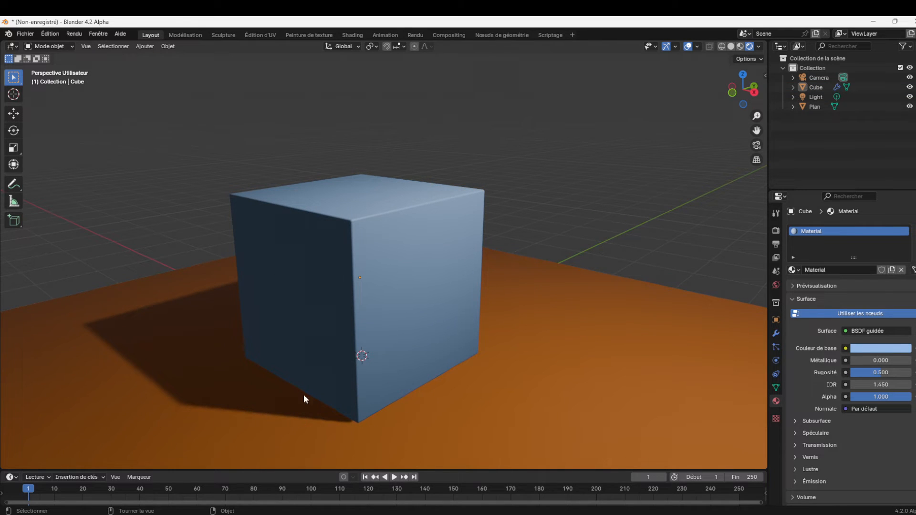
Soften the point light's shadows by setting the light's radius (Rayon) to 1.95 m
left_click(816, 96)
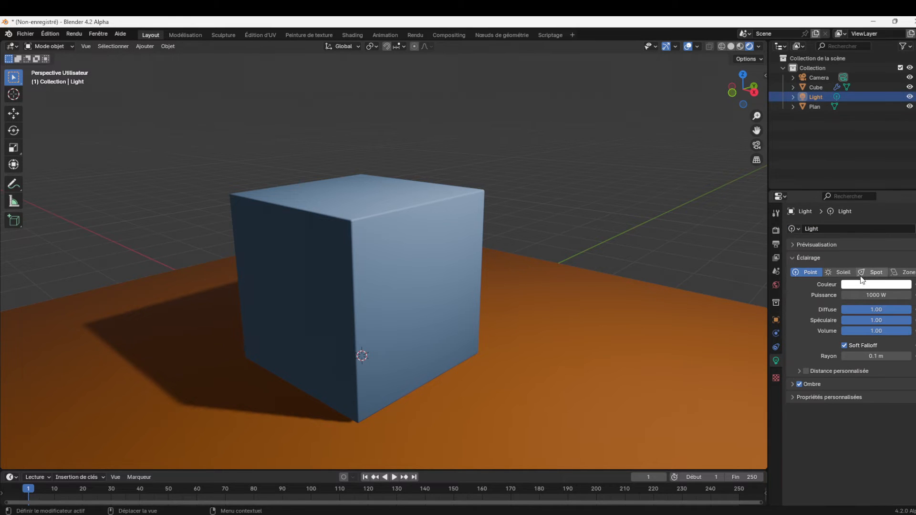
left_click_drag(871, 357, 907, 357)
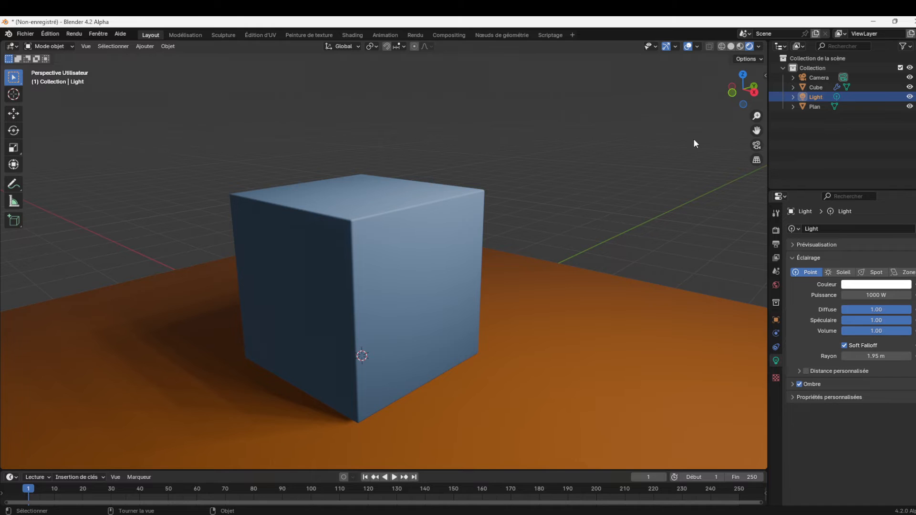
left_click_drag(757, 116, 757, 127)
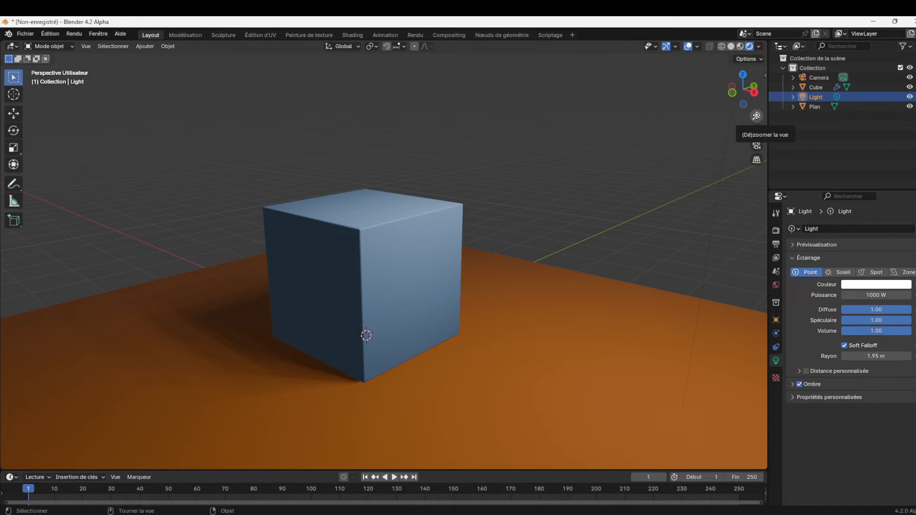
Enable ambient occlusion (Occlusion ambiante) in the EEVEE render settings
left_click(776, 231)
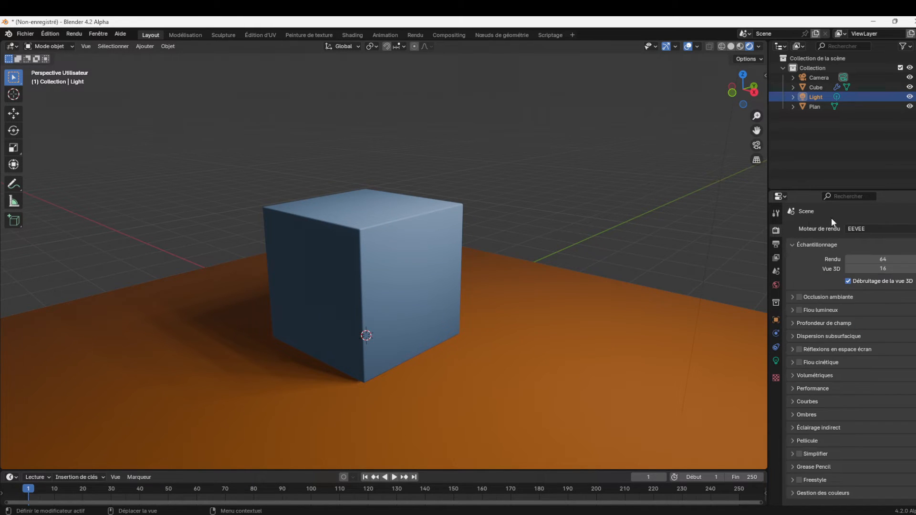
left_click(799, 297)
left_click(798, 297)
left_click(800, 298)
Enable high bit depth (Haute profondeur de bit) for the EEVEE shadows and inspect the cube's shadow up close
left_click(793, 415)
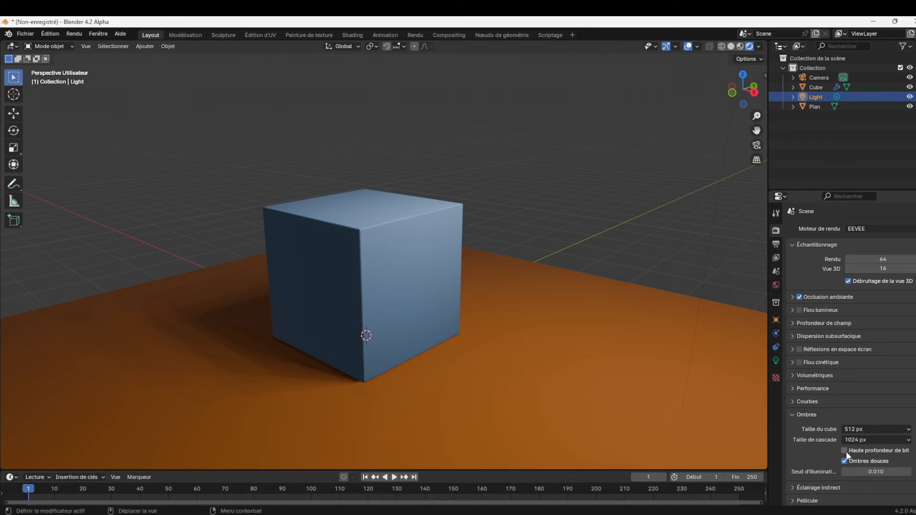
left_click(845, 451)
scroll(757, 130, "up", 3)
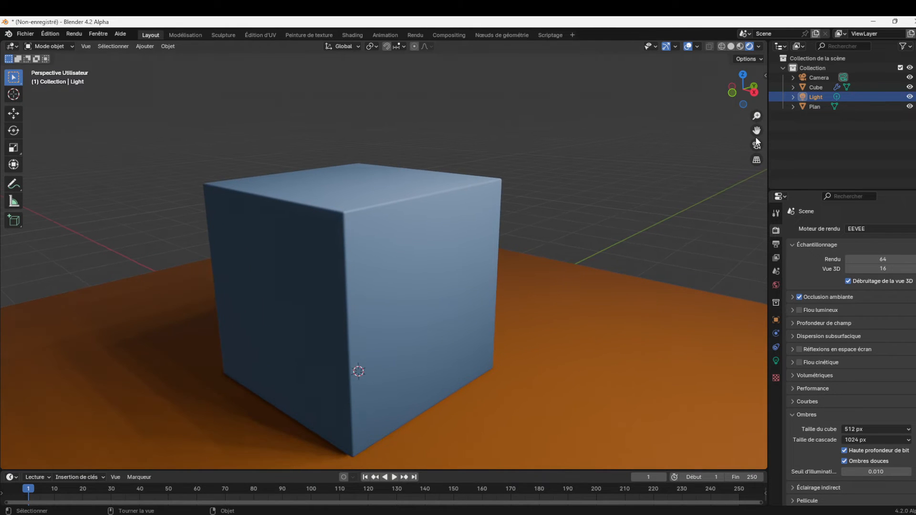
left_click_drag(757, 131, 662, 188)
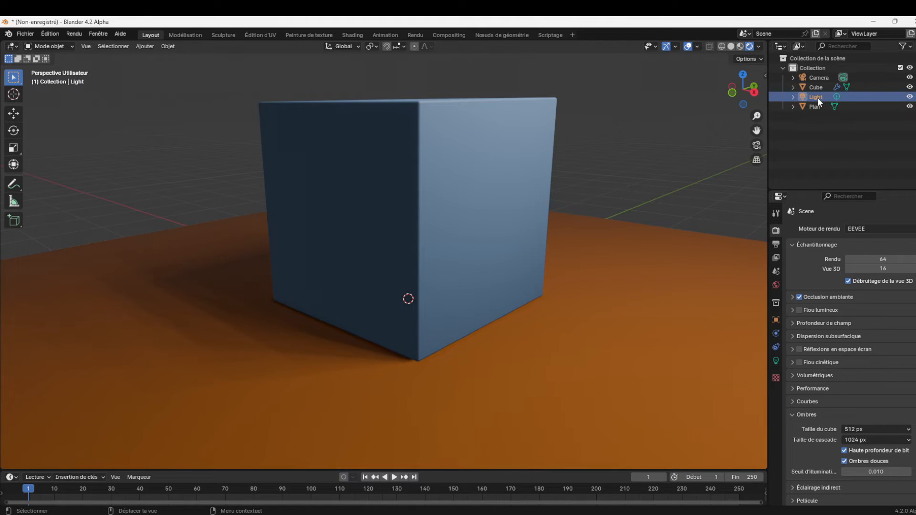
Enable contact shadows (Ombres de contact) on the point light
left_click(777, 360)
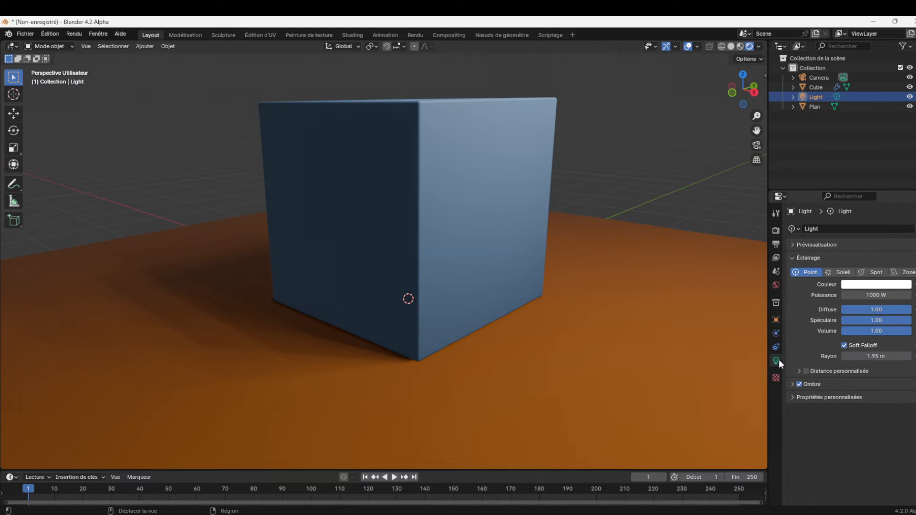
left_click(793, 385)
left_click(806, 425)
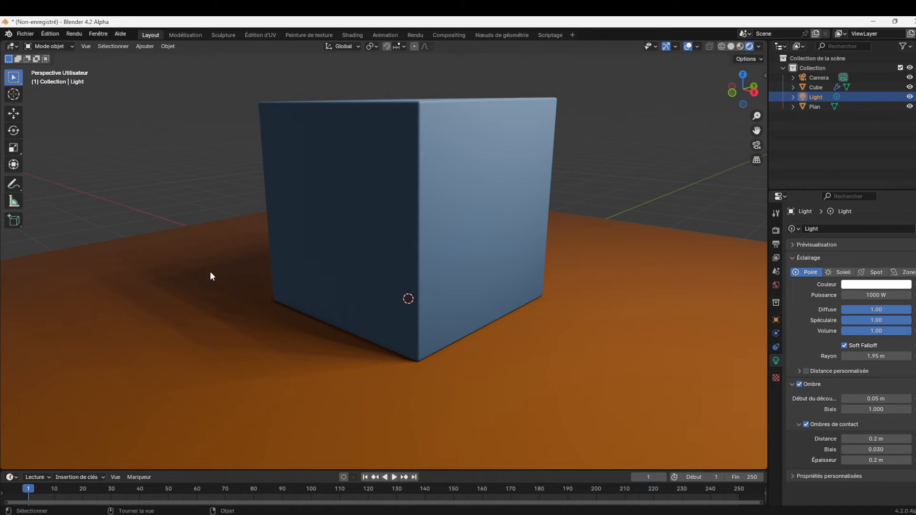
left_click_drag(757, 116, 759, 116)
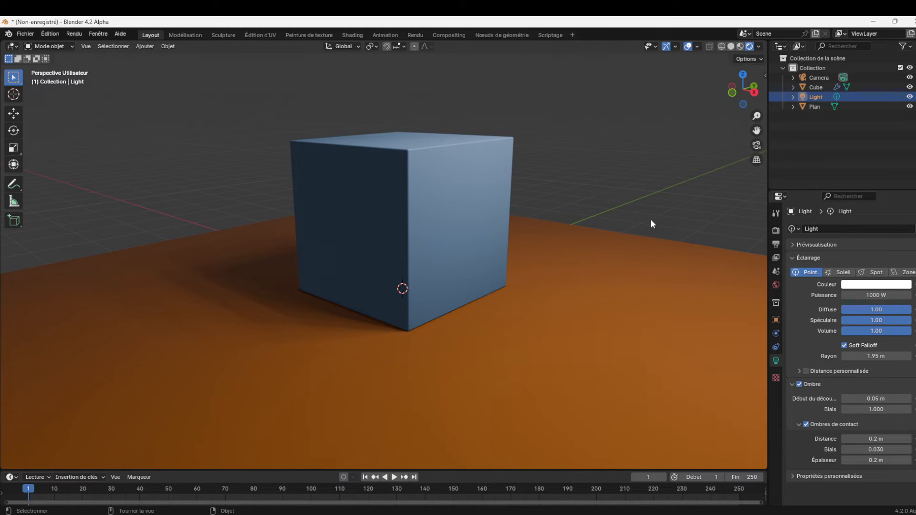
Switch the render engine to Cycles with GPU compute (Calculs GPU) as device and view the cube from different angles
left_click(775, 232)
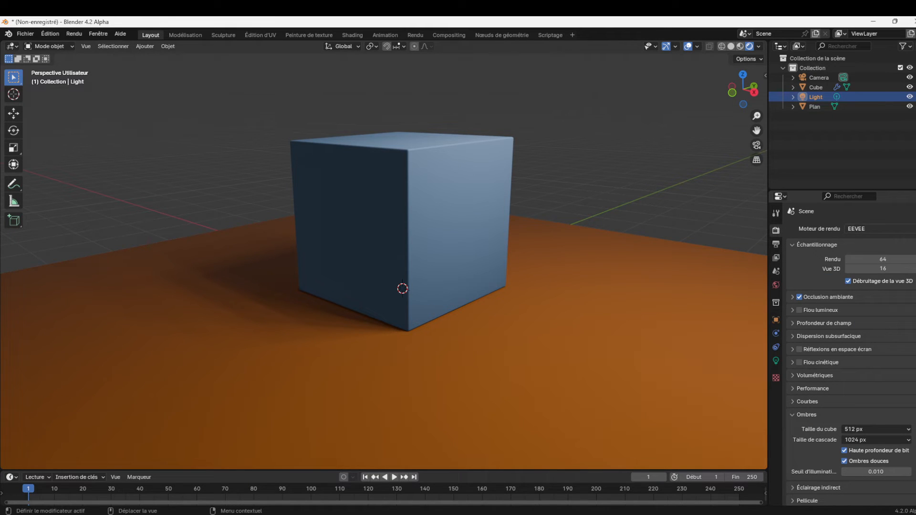
left_click(861, 229)
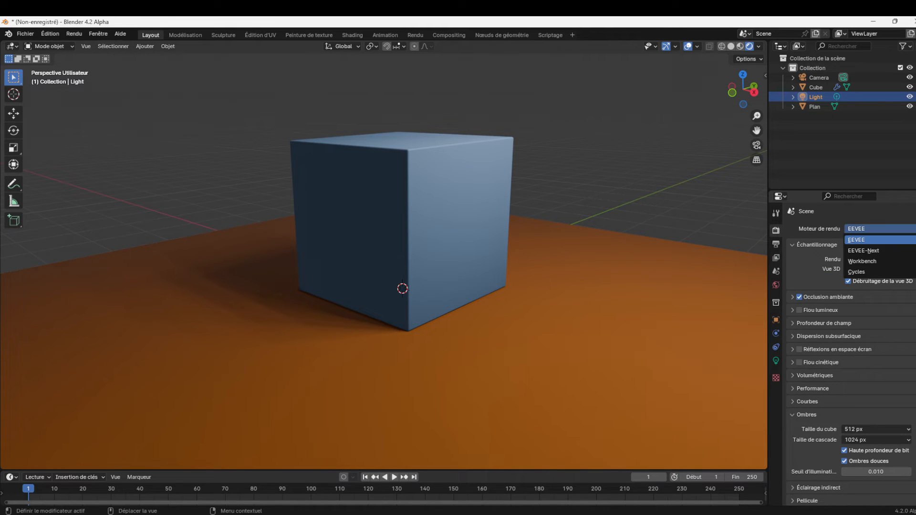
left_click(869, 270)
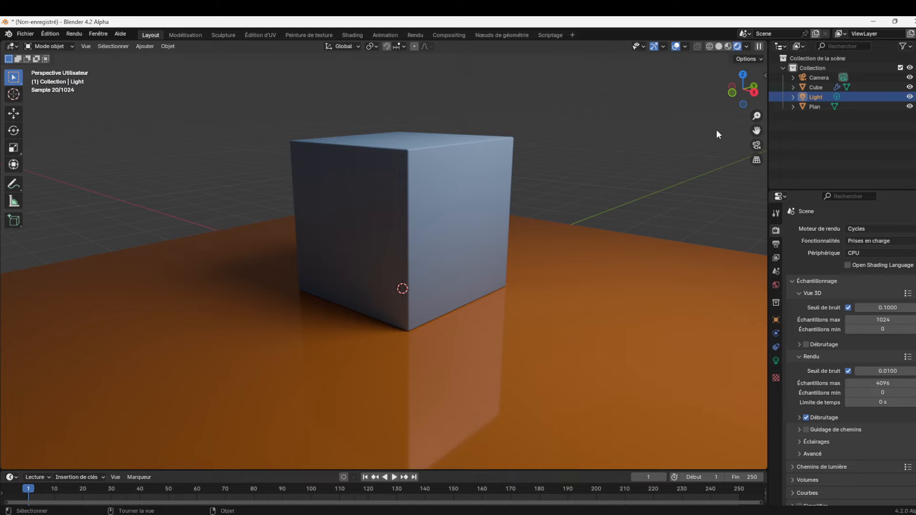
mouse_move(749, 100)
left_mouse_down()
mouse_move(767, 118)
mouse_move(737, 107)
mouse_move(753, 110)
left_mouse_up()
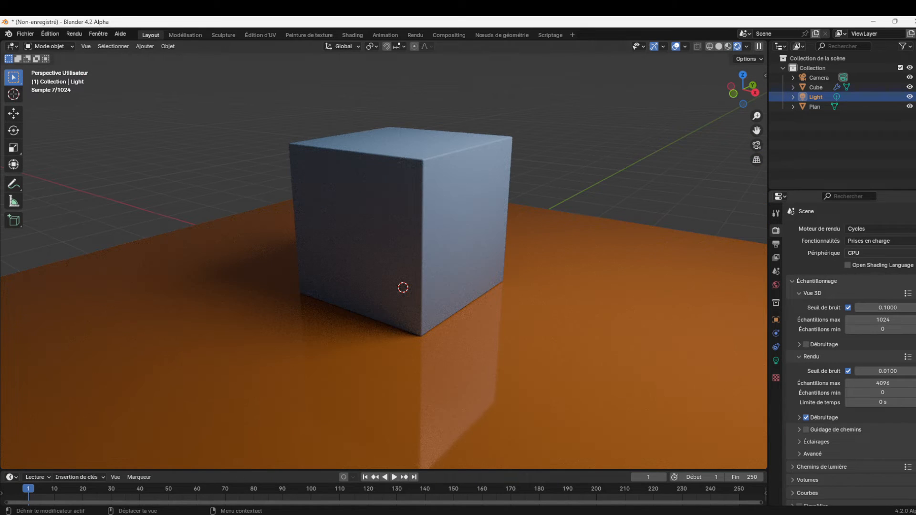
left_click(901, 254)
left_click(882, 274)
left_click_drag(741, 103, 832, 168)
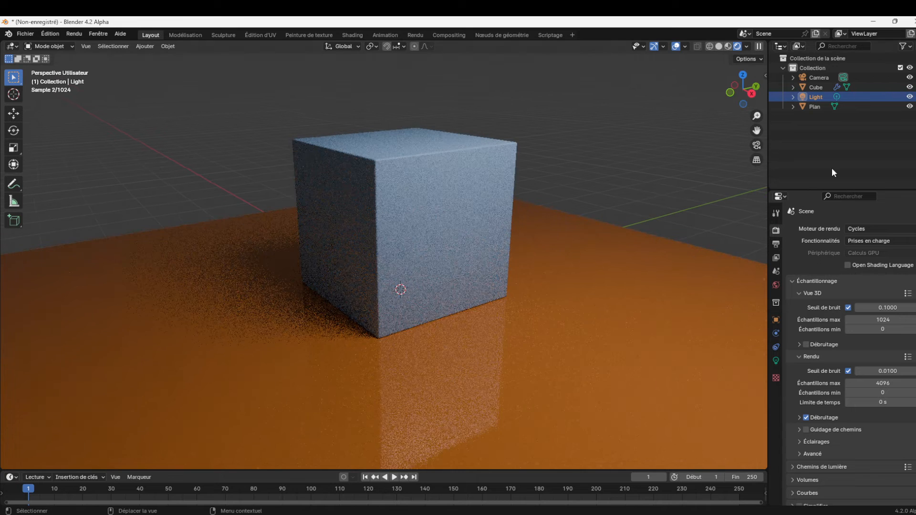
Change the render engine to EEVEE-Next and inspect the cube and its shadow on the plane
left_click(869, 228)
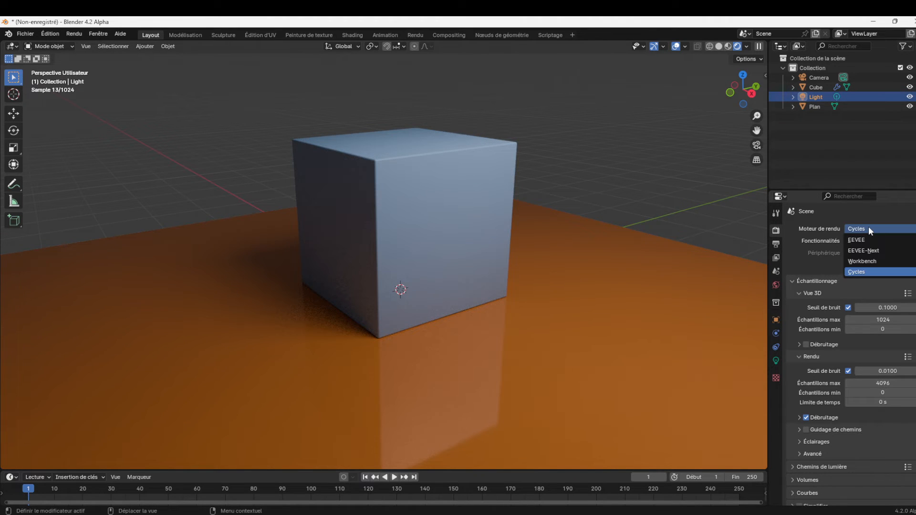
left_click(875, 251)
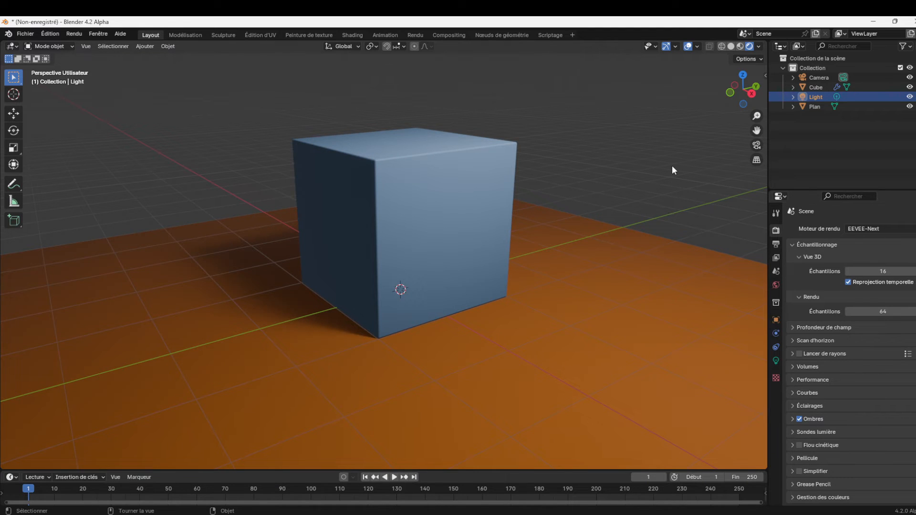
left_click_drag(752, 103, 789, 158)
scroll(756, 127, "up", 1)
mouse_move(756, 129)
left_mouse_down()
mouse_move(742, 79)
mouse_move(761, 129)
mouse_move(746, 120)
mouse_move(757, 129)
left_mouse_up()
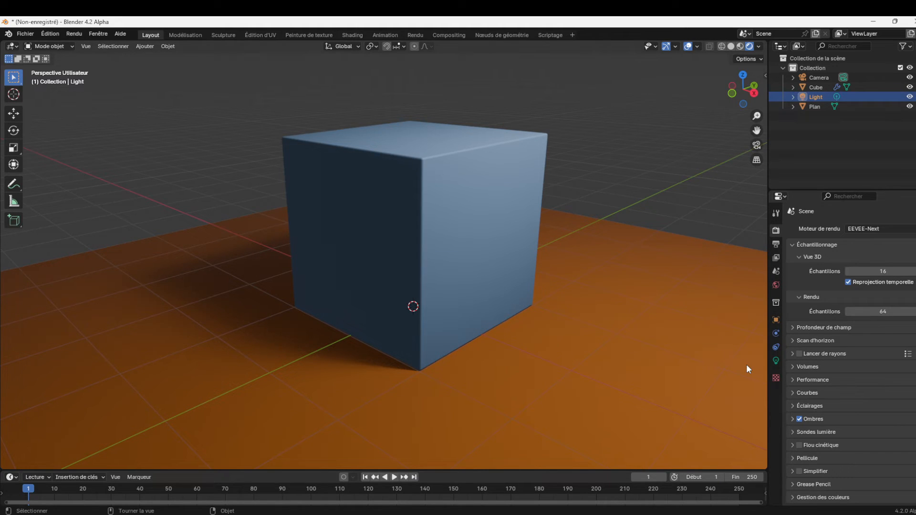
Enable ray tracing (Lancer de rayons), compare the render with and without it, and inspect the cube's reflection on the plane
left_click(799, 354)
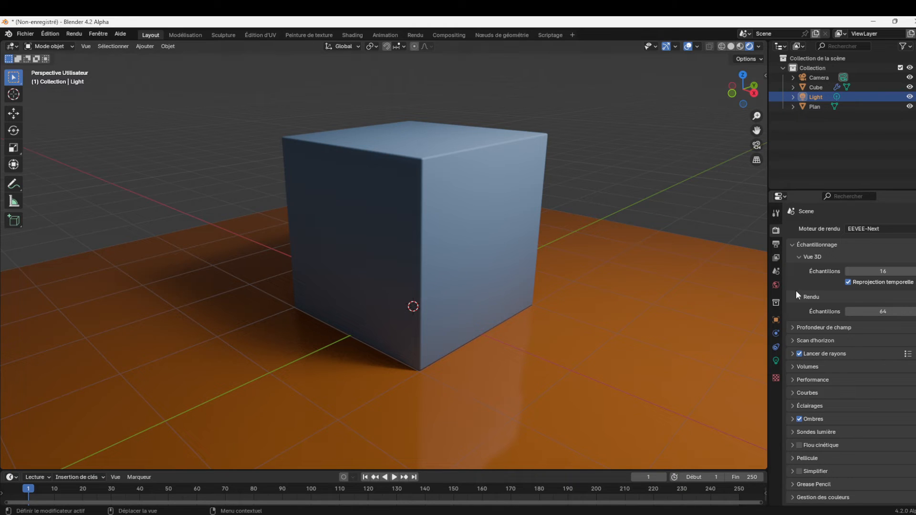
left_click(800, 354)
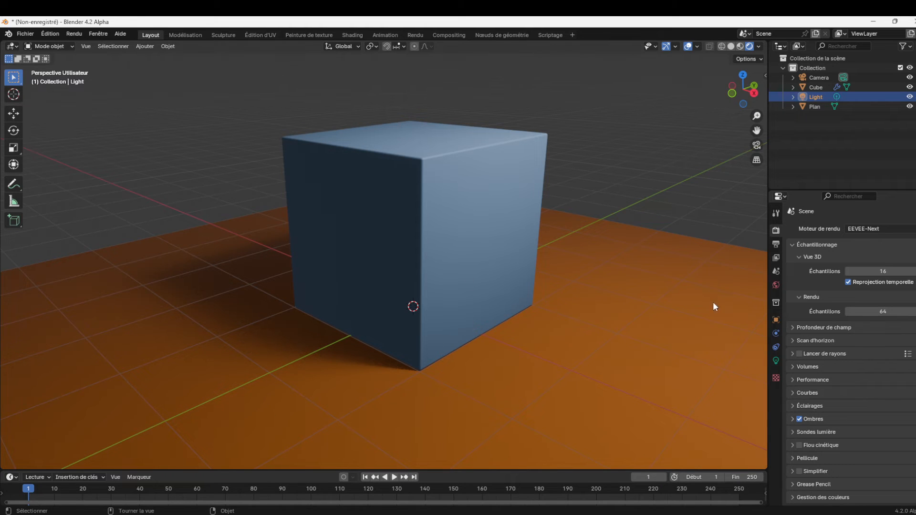
left_click(799, 354)
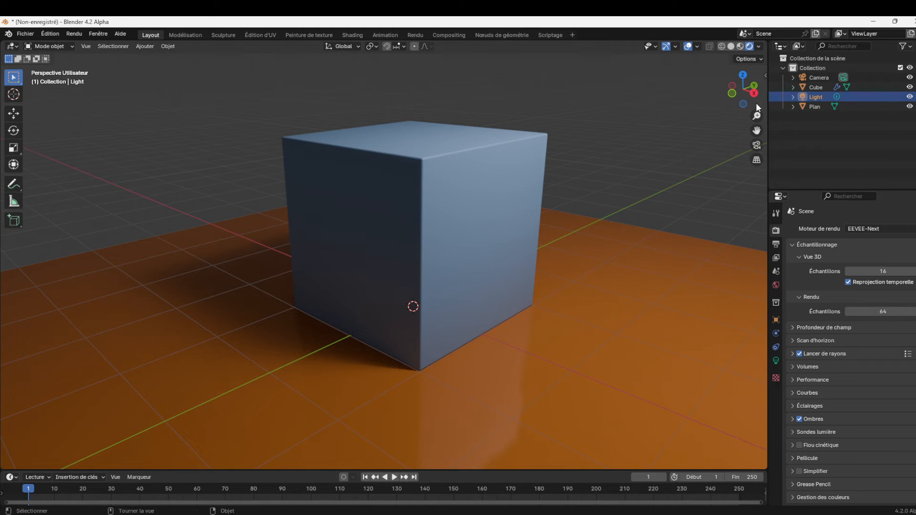
left_click_drag(752, 99, 738, 110)
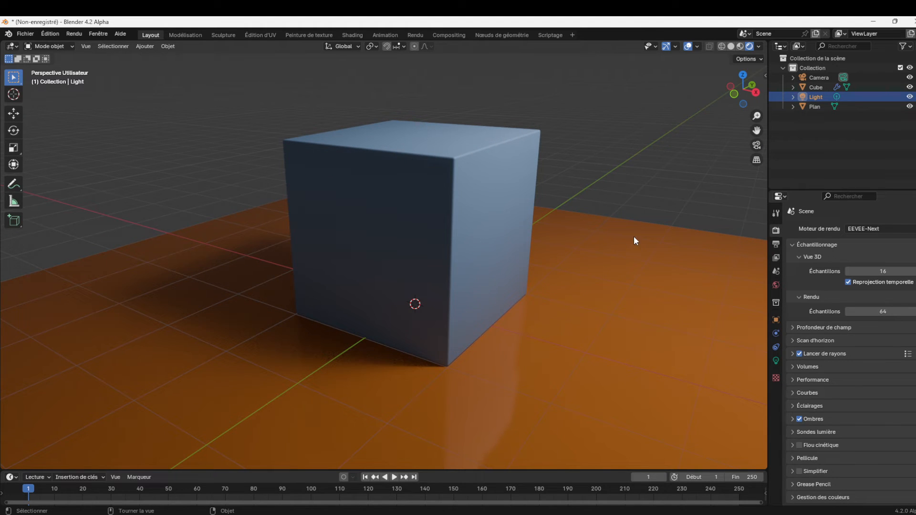
mouse_move(751, 102)
left_mouse_down()
mouse_move(737, 105)
mouse_move(757, 115)
left_mouse_up()
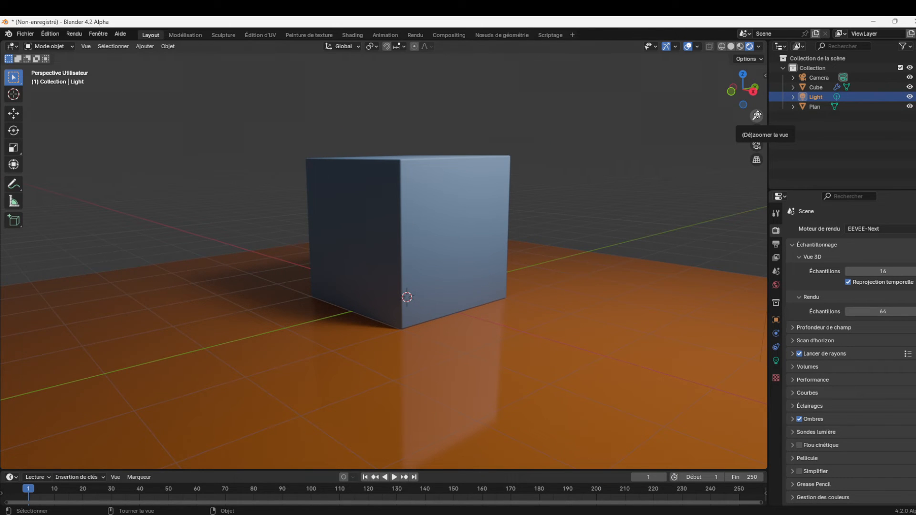
Duplicate the cube and place the copy beside the original on the orange plane
left_click(459, 272)
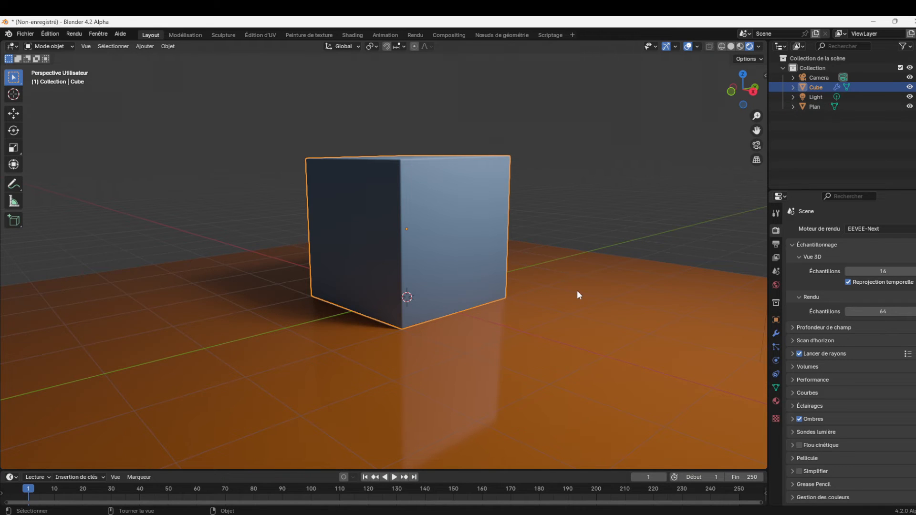
key("shift+d")
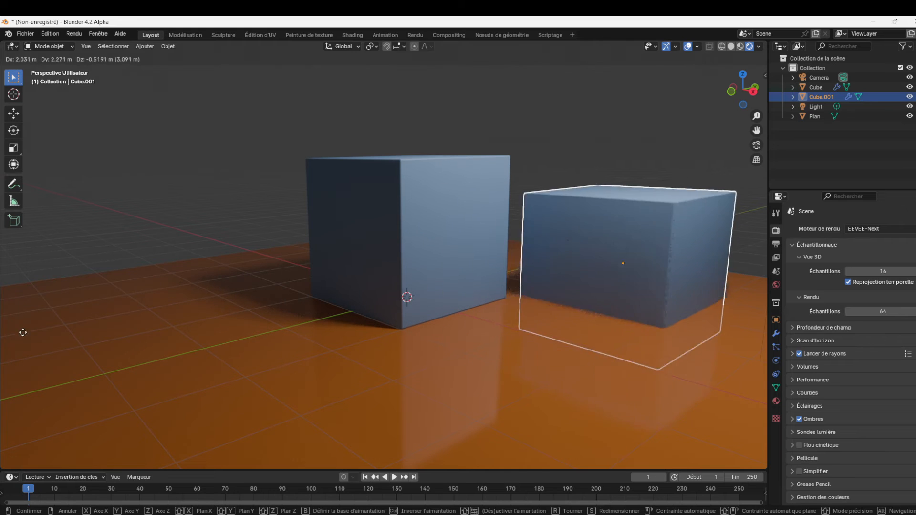
left_click(40, 391)
Enable snapping to Face and move the duplicated cube across the orange plane beside the original
left_click_drag(756, 130, 622, 128)
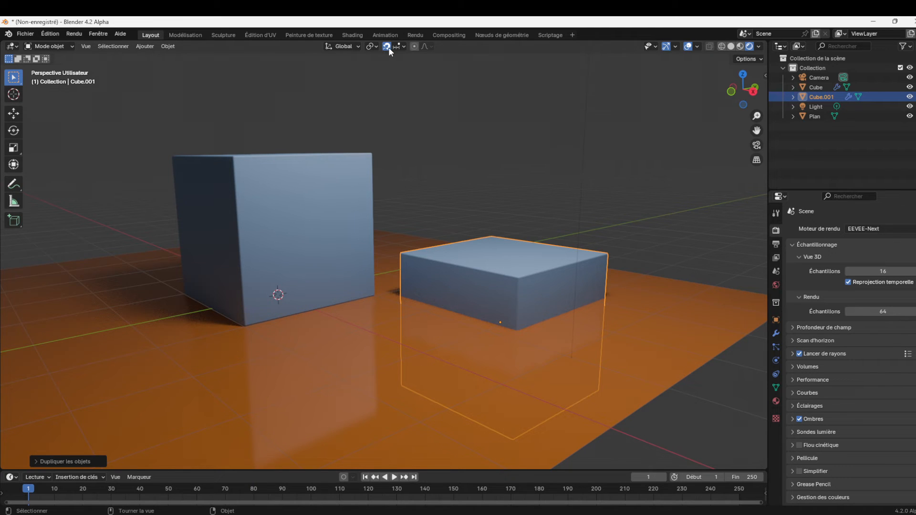
left_click(403, 46)
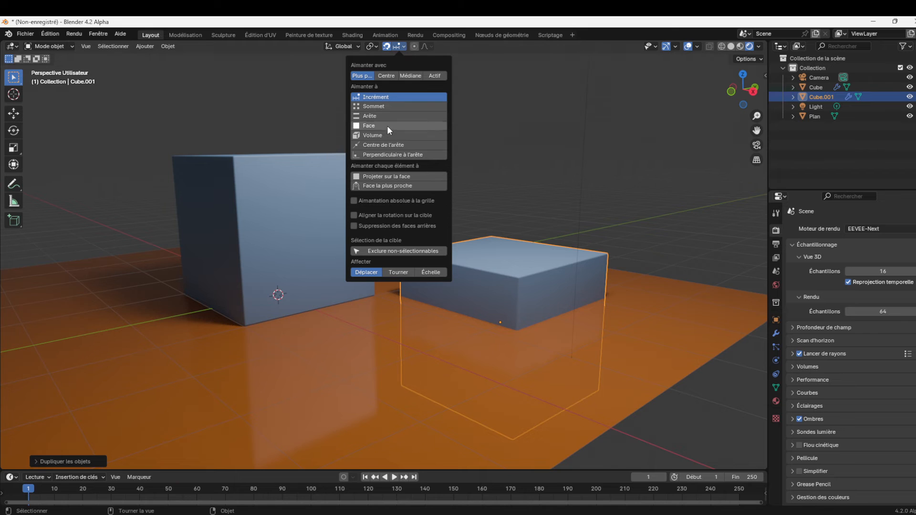
left_click(365, 126)
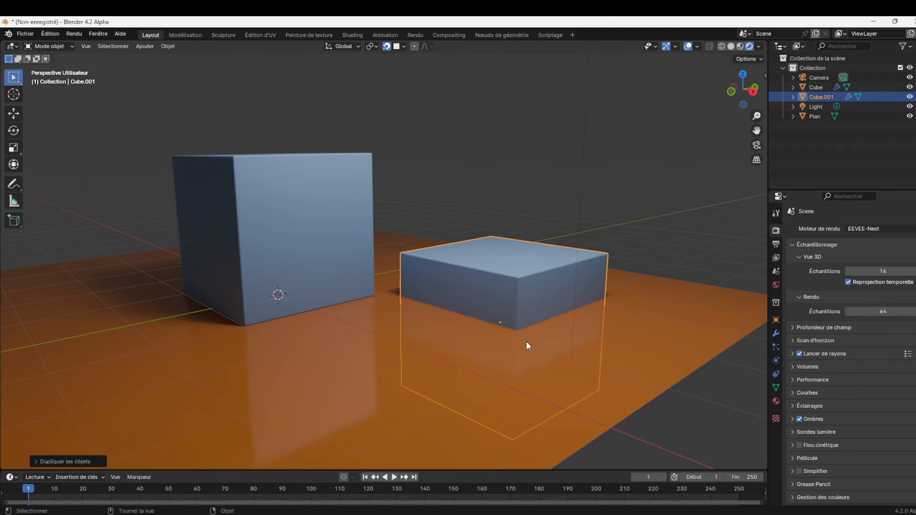
key("g")
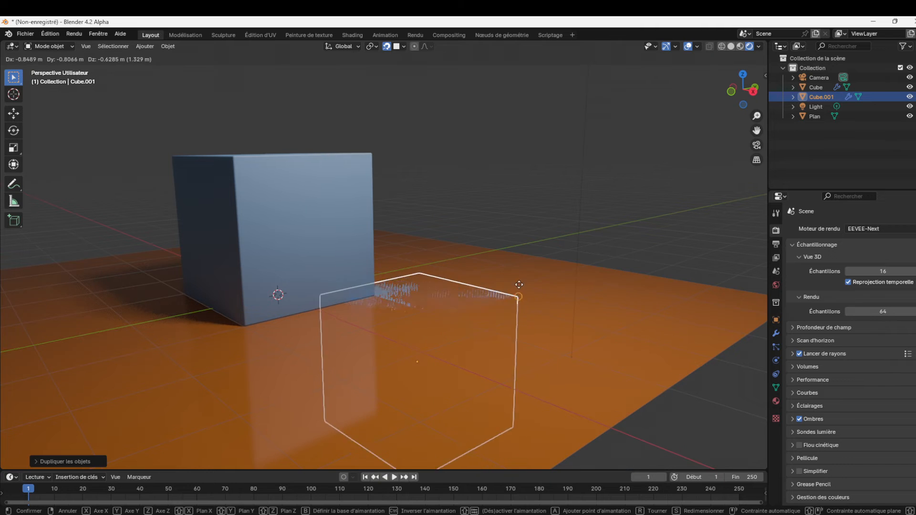
left_click(556, 196)
left_click(680, 171)
left_click(563, 171)
Raise the duplicated cube above the plane along the Z axis and scale it down to about 0.61
key("g")
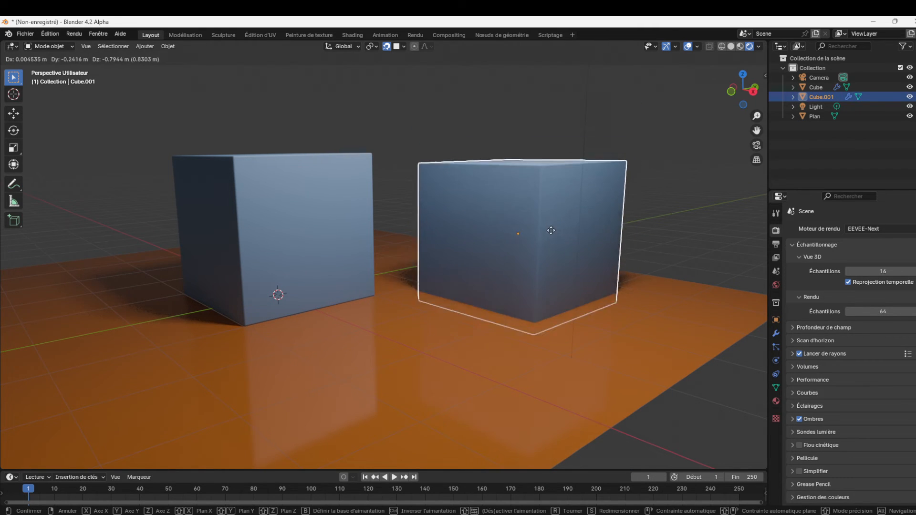
key("z")
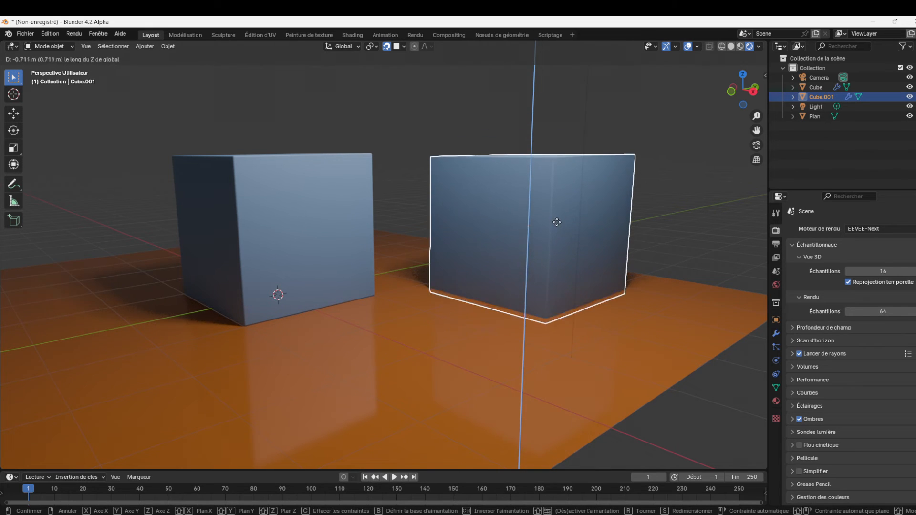
left_click(564, 183)
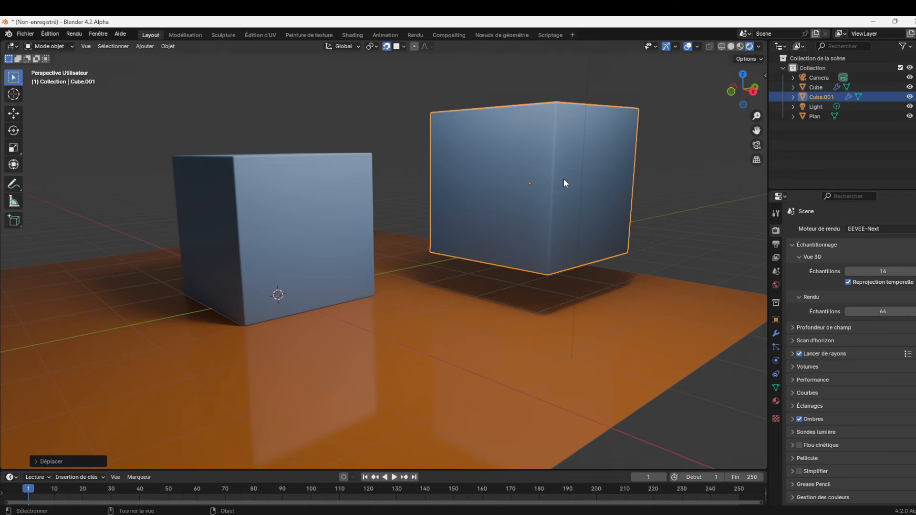
key("s")
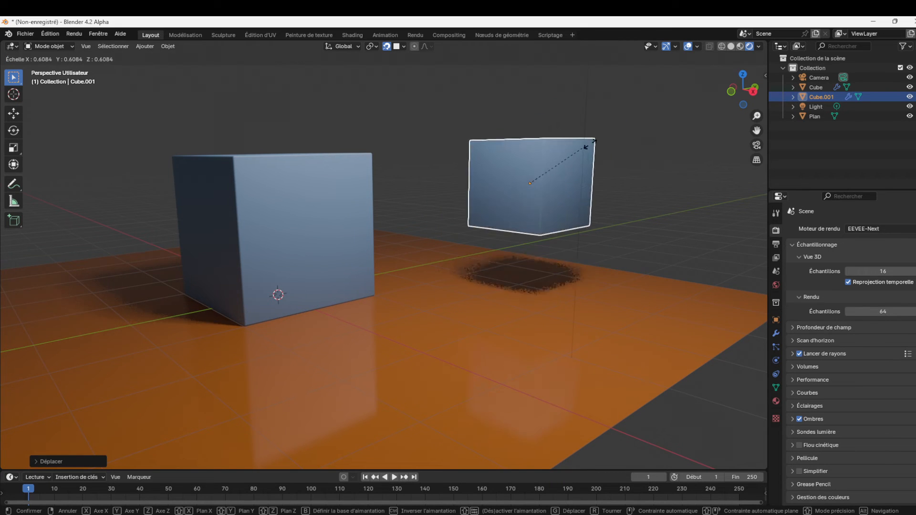
left_click(596, 140)
Lower the small cube along Z until it rests on the plane, and slide it forward in front of the large cube
key("g")
key("z")
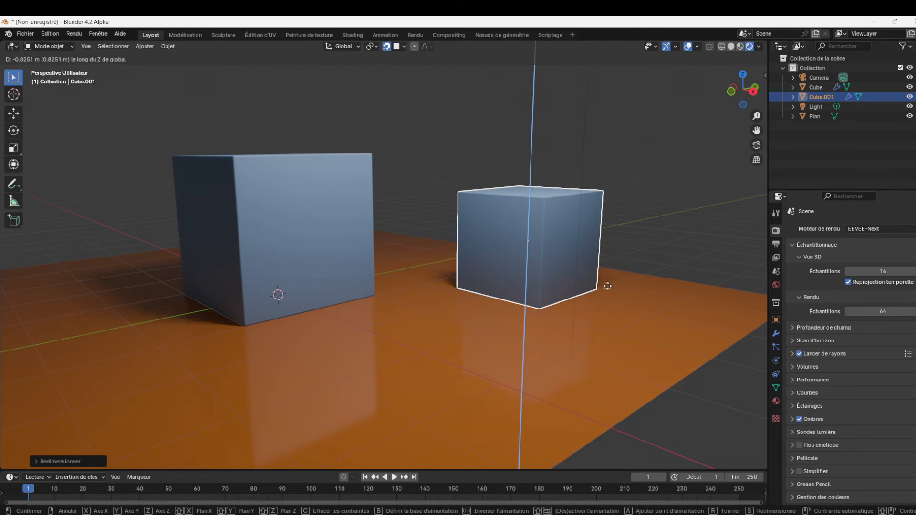
left_click(569, 300)
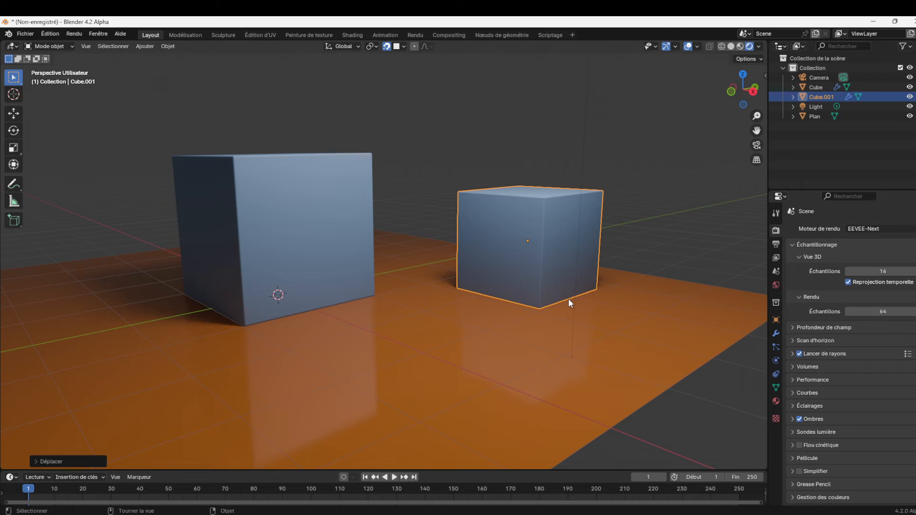
key("g")
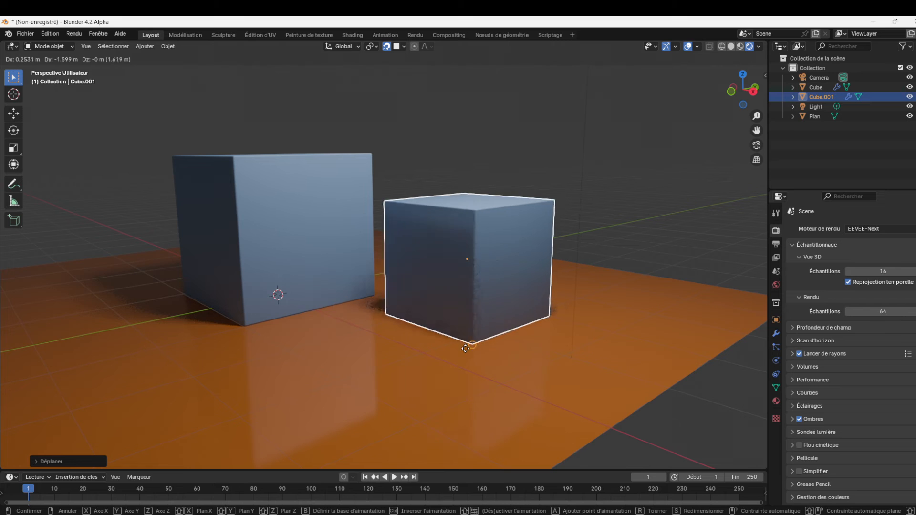
left_click(433, 370)
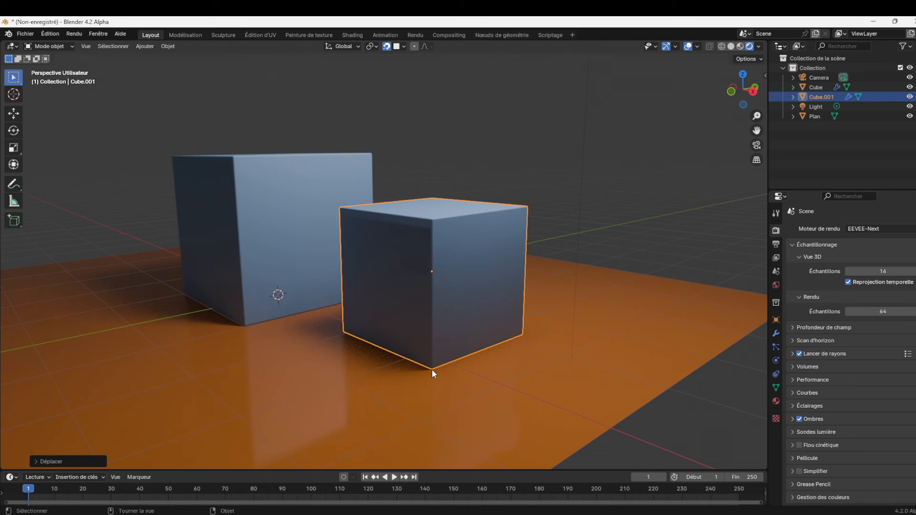
left_click(625, 198)
Duplicate the small cube and snap the copy onto the plane on the opposite side of the large cube
left_click_drag(757, 116, 757, 163)
left_click(413, 269)
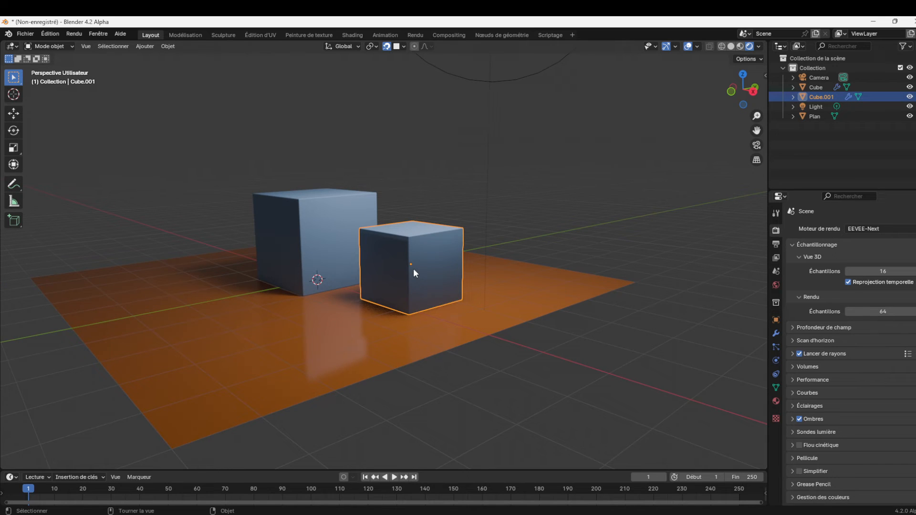
key("shift+d")
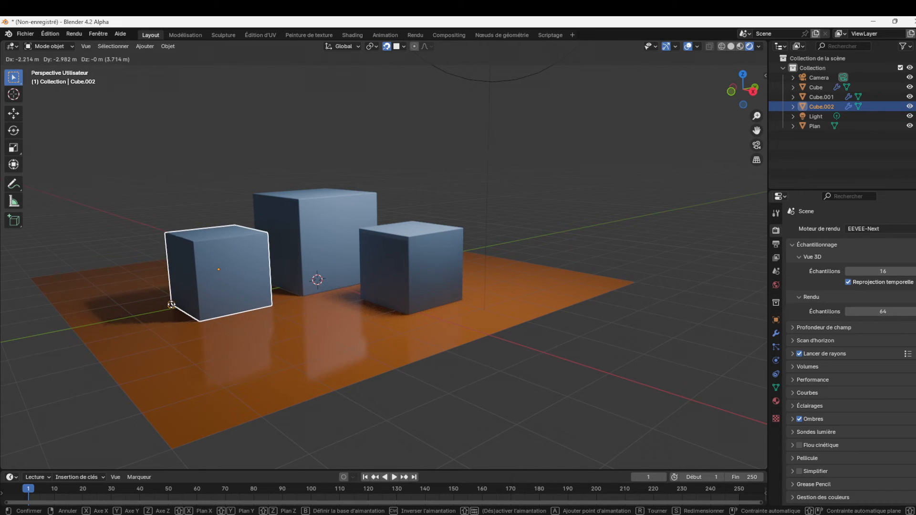
left_click(172, 305)
left_click(470, 211)
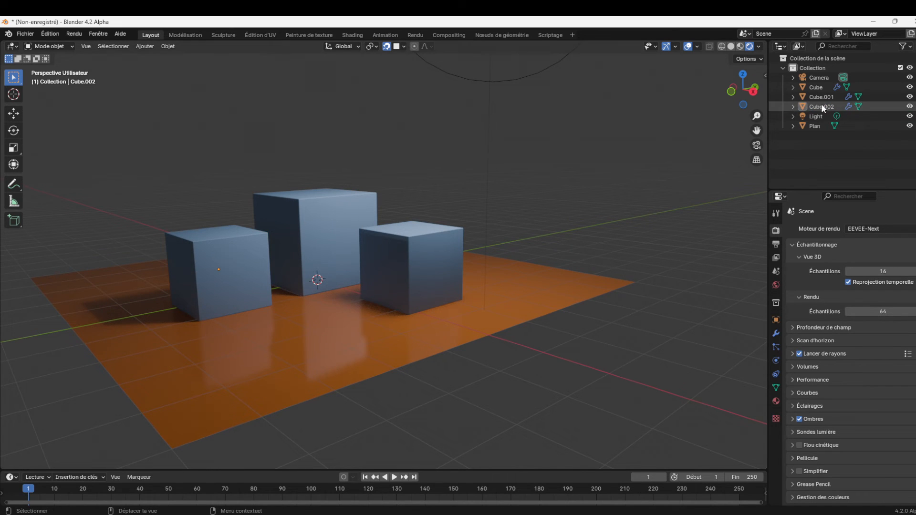
Darken the World background color (Couleur) to black
left_click_drag(757, 130, 752, 102)
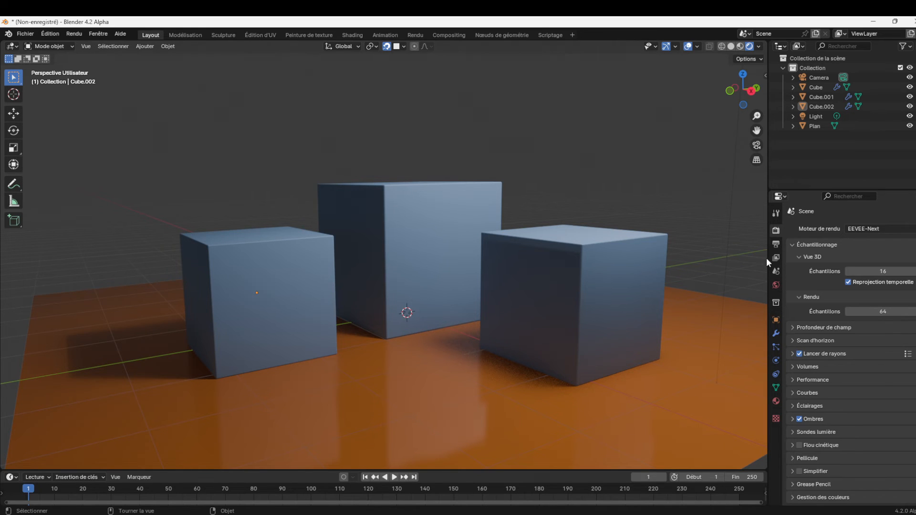
left_click(776, 285)
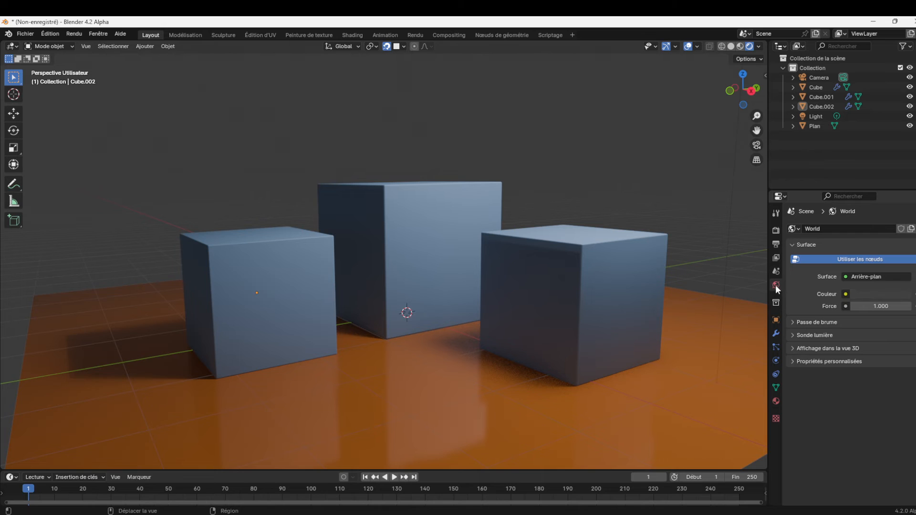
left_click(878, 294)
left_click_drag(904, 206, 903, 228)
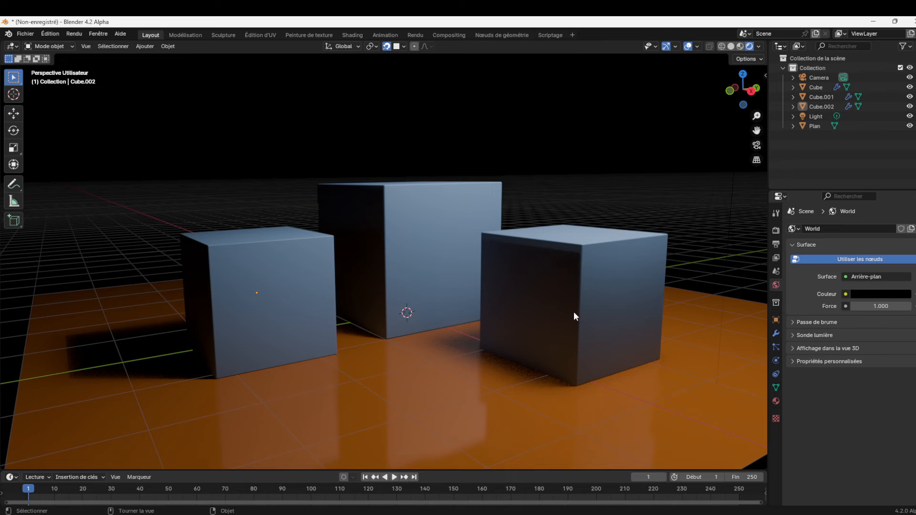
Hide the viewport overlays and compare the rendered scene with and without them
left_click(689, 47)
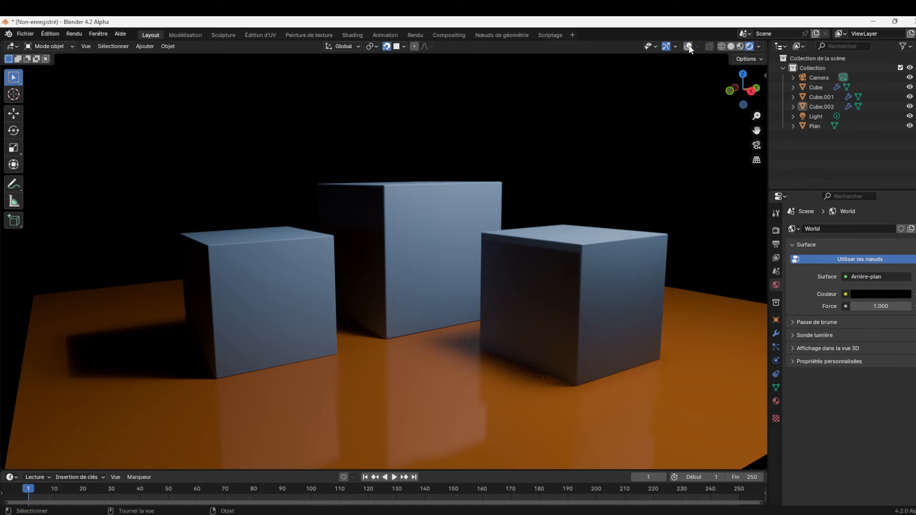
left_click_drag(757, 116, 733, 133)
left_click(687, 47)
left_click(688, 47)
left_click(687, 47)
left_click(687, 47)
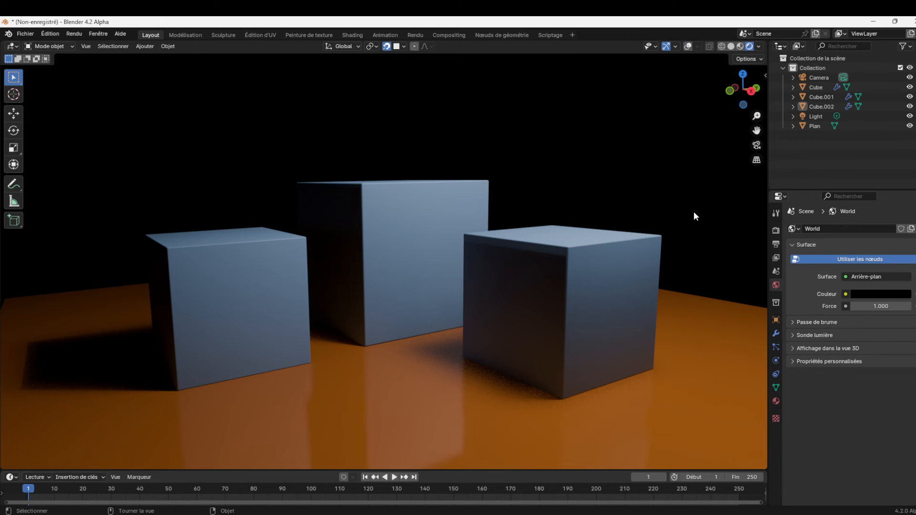
Shift the base color (Couleur de base) of the material shared by the three cubes to a lavender blue
left_click(260, 302)
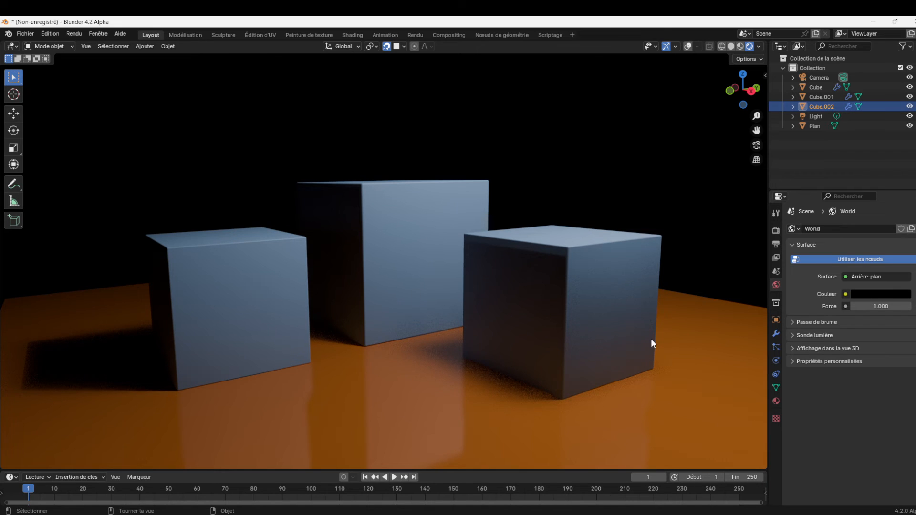
left_click(776, 401)
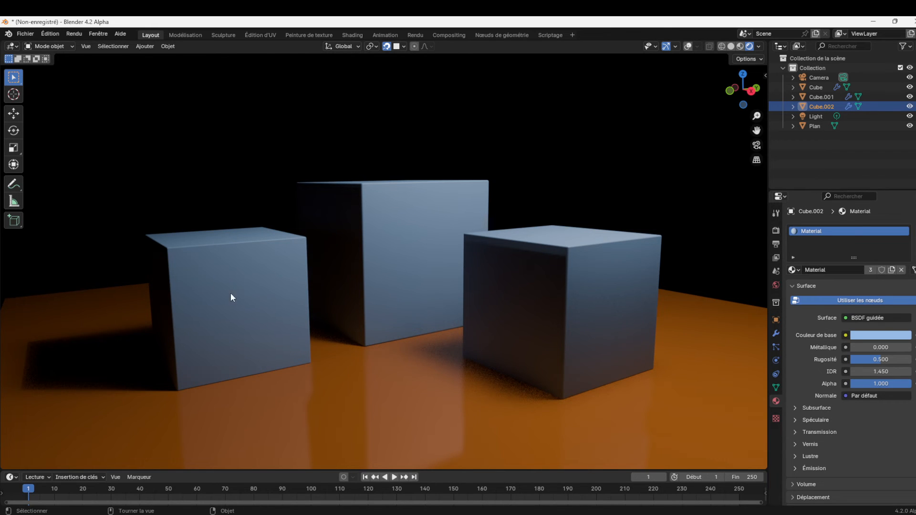
left_click(885, 336)
left_click_drag(863, 216, 864, 219)
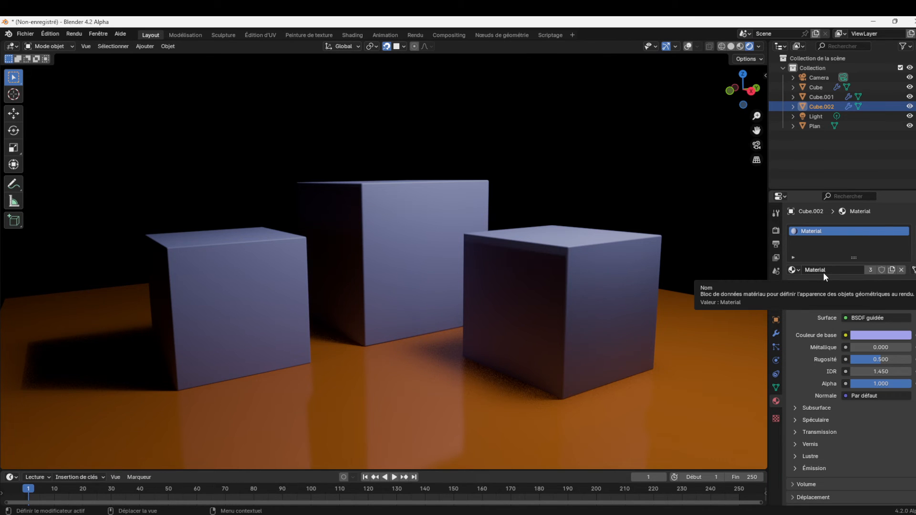
Show the overlays again and give Cube.002 its own copy of the material with a red base color
left_click(688, 45)
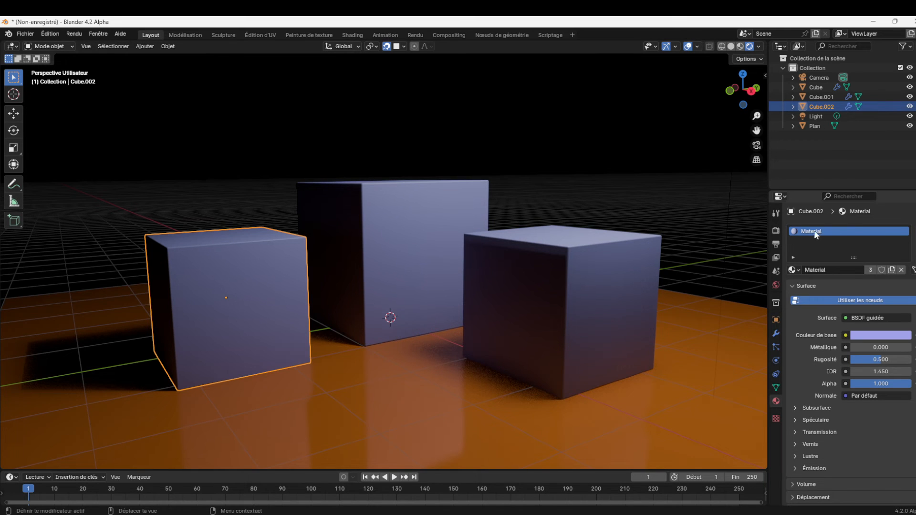
left_click(892, 270)
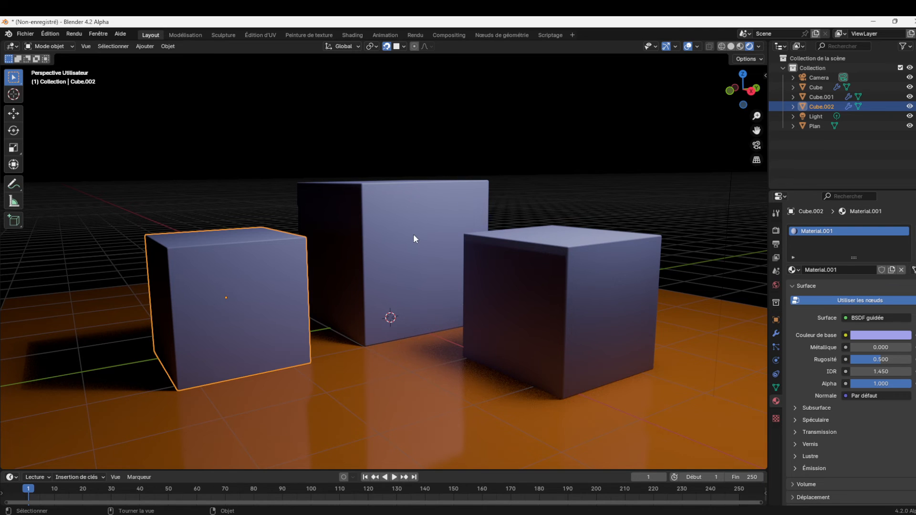
left_click(881, 335)
mouse_move(869, 261)
left_mouse_down()
mouse_move(855, 242)
mouse_move(857, 253)
left_mouse_up()
left_click(640, 196)
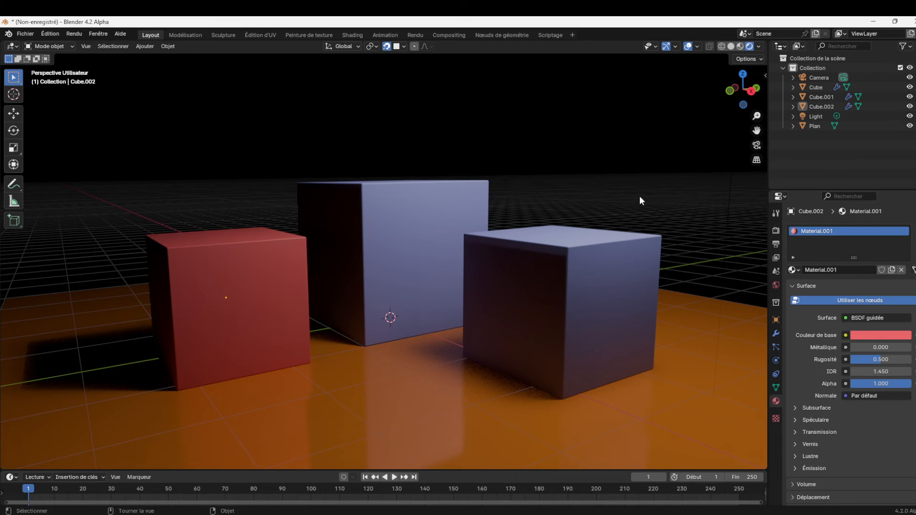
Give Cube.001 its own copy of the material and set its base color to bright green
left_click(584, 298)
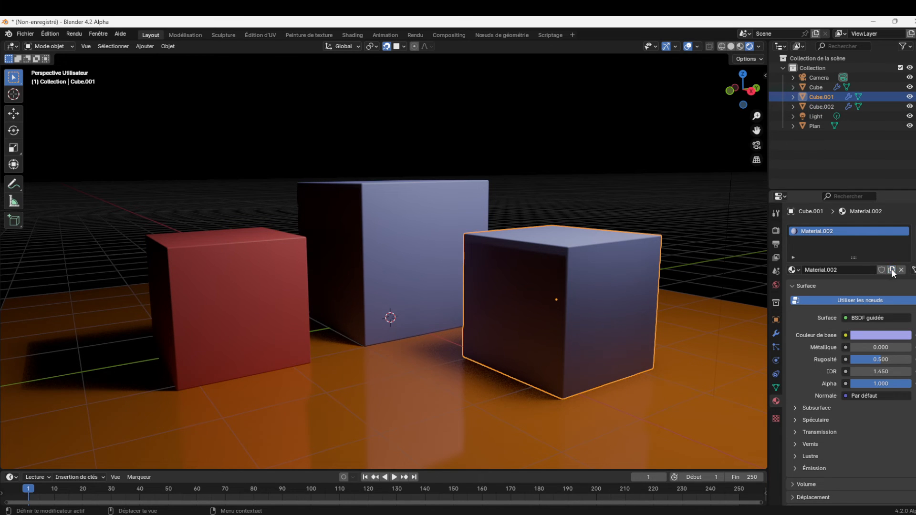
left_click(884, 340)
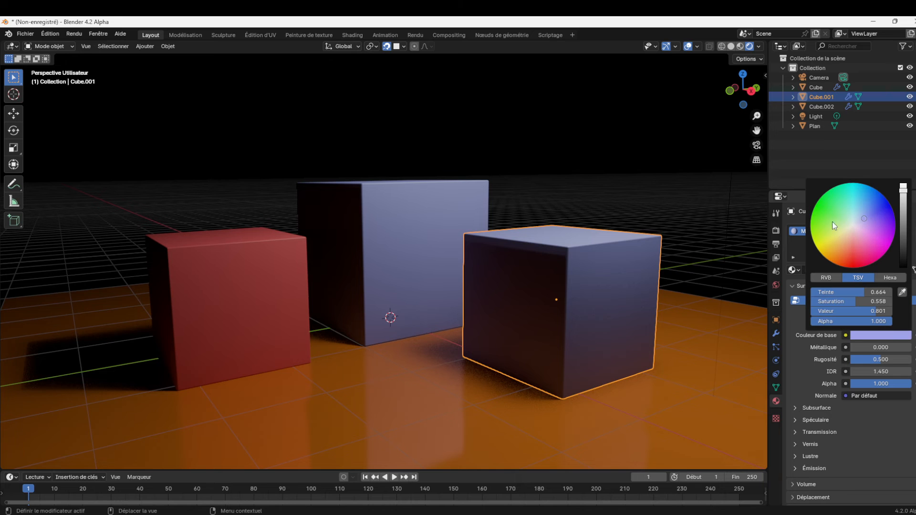
left_click_drag(832, 221, 825, 219)
left_click(665, 213)
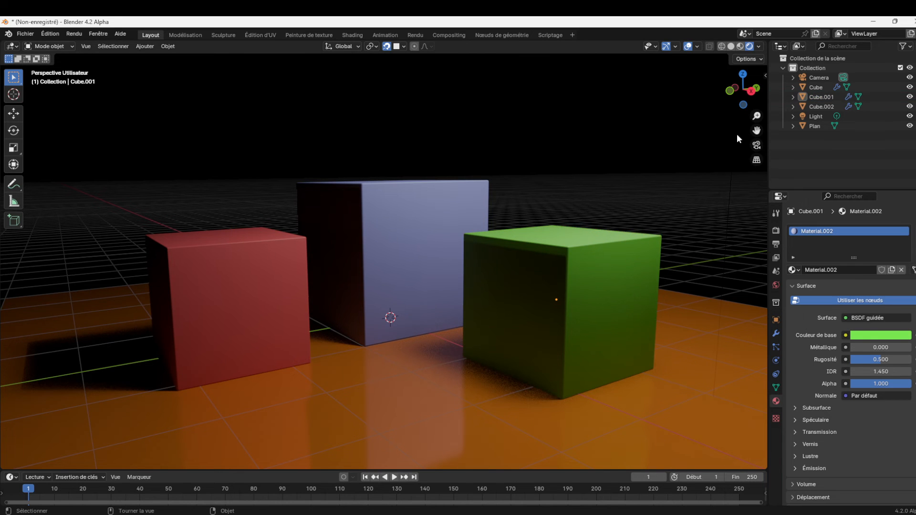
Compare the colored cubes with ray tracing (Lancer de rayons) off and on, leaving it enabled
left_click_drag(743, 90, 756, 99)
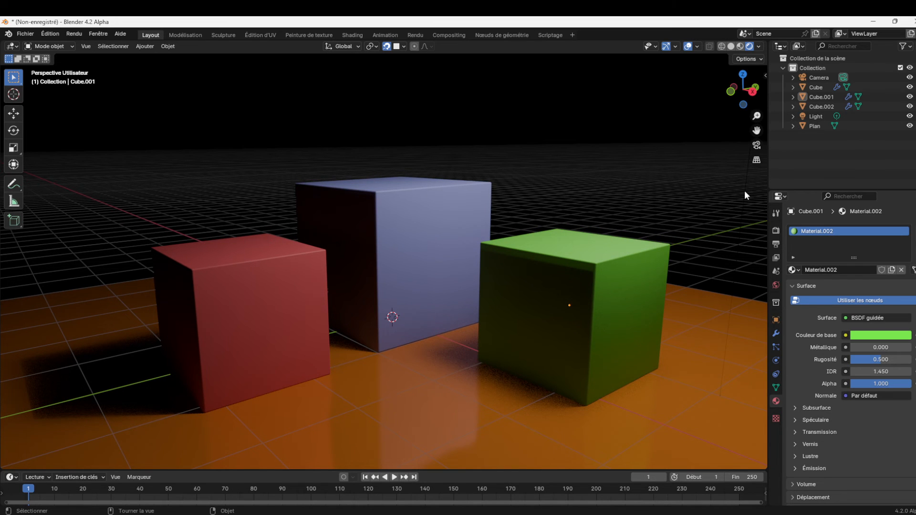
left_click(776, 231)
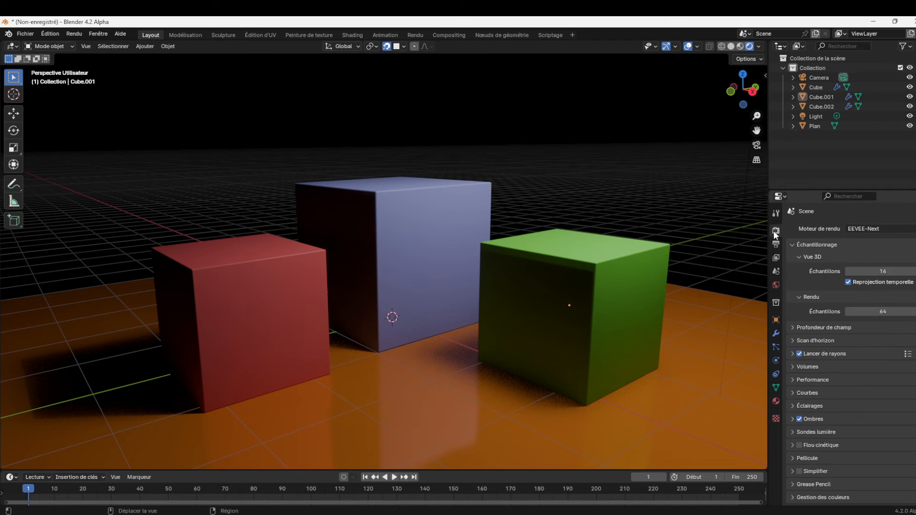
left_click(800, 354)
left_click(800, 354)
left_click(800, 354)
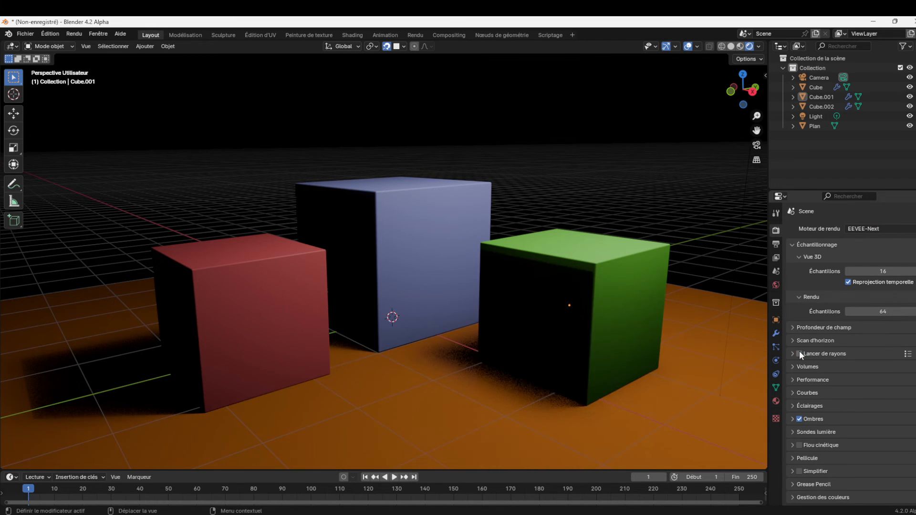
left_click(800, 353)
left_click(800, 353)
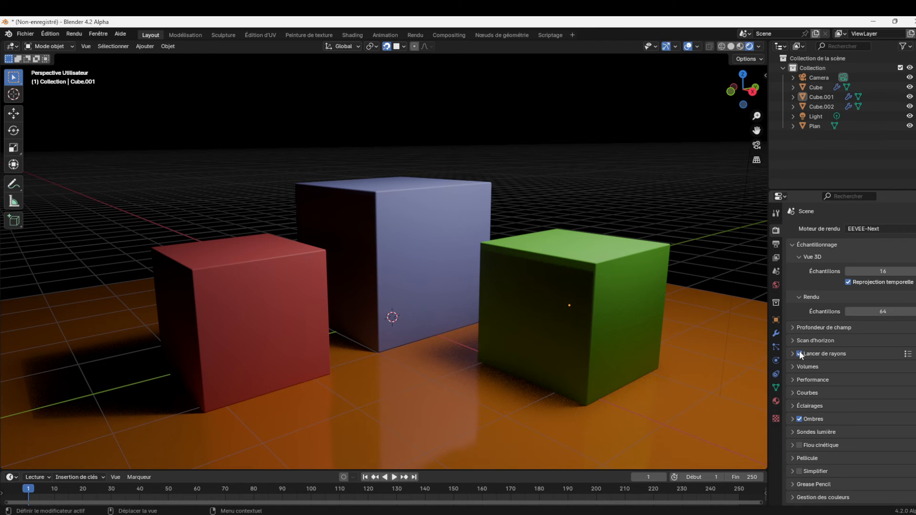
Give the green cube's material a light peach emission color (Couleur d'émission) with an emission strength of 0.5
left_click(776, 401)
left_click(615, 309)
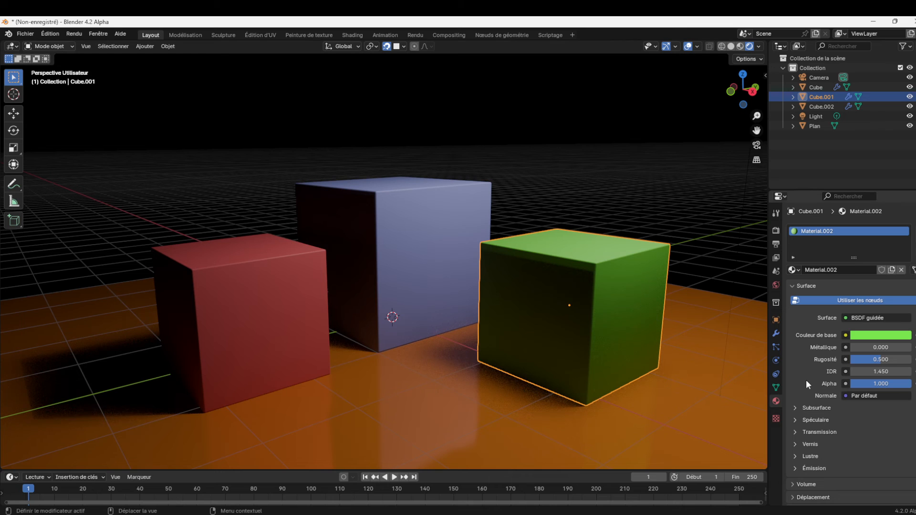
scroll(849, 438, "down", 5)
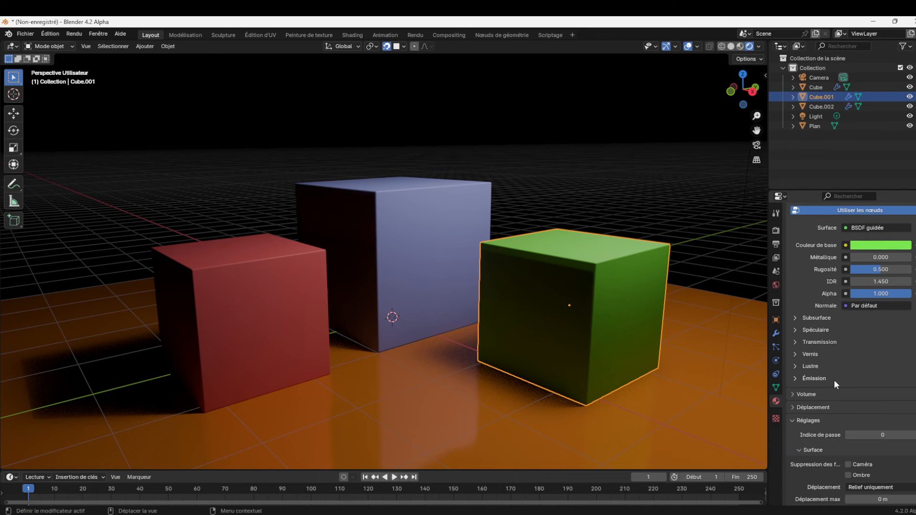
left_click(795, 379)
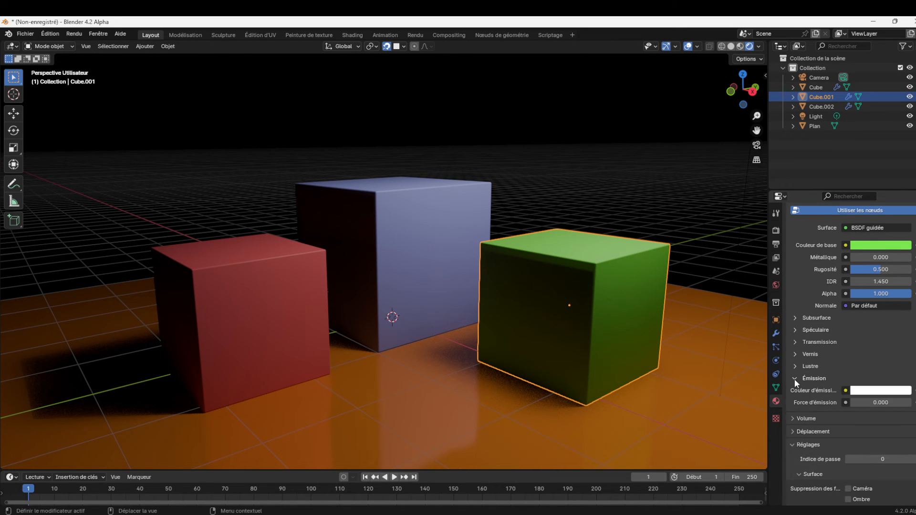
left_click(872, 391)
mouse_move(843, 301)
left_mouse_down()
mouse_move(853, 303)
mouse_move(852, 289)
mouse_move(844, 296)
left_mouse_up()
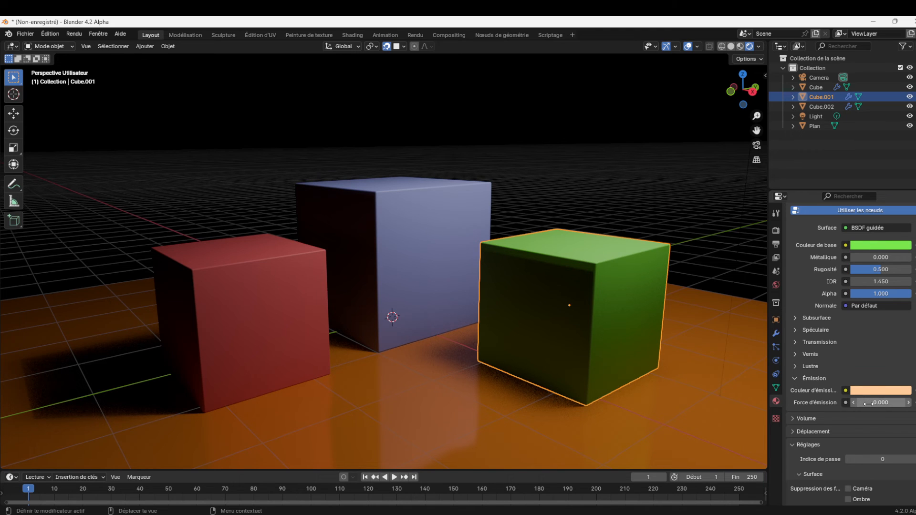
mouse_move(881, 403)
left_mouse_down()
mouse_move(914, 403)
mouse_move(869, 404)
left_mouse_up()
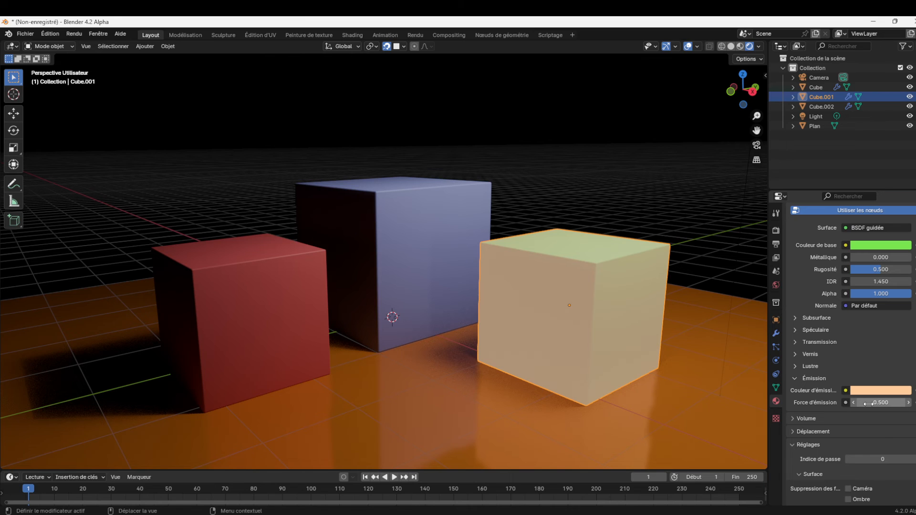
Change Cube.001's emission color to a saturated orange and set its emission strength (Force d'émission) to 4.7
left_click(872, 390)
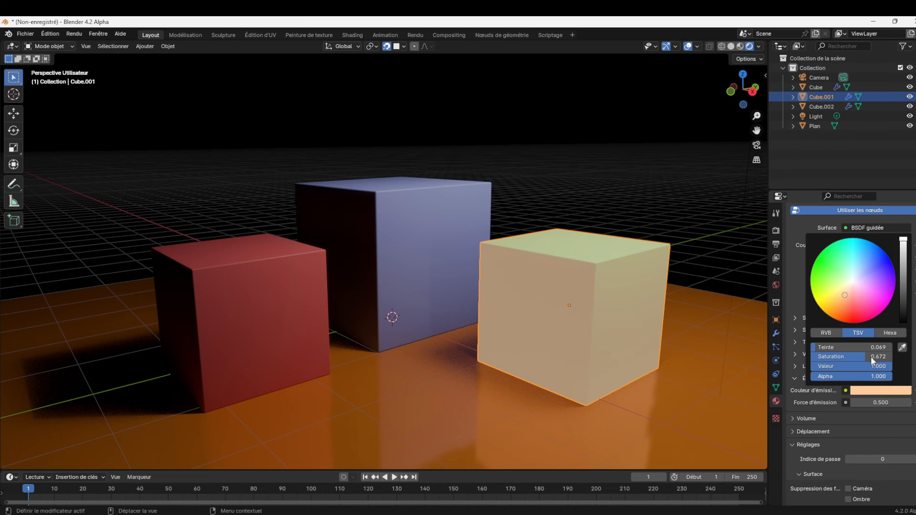
left_click_drag(840, 302, 831, 316)
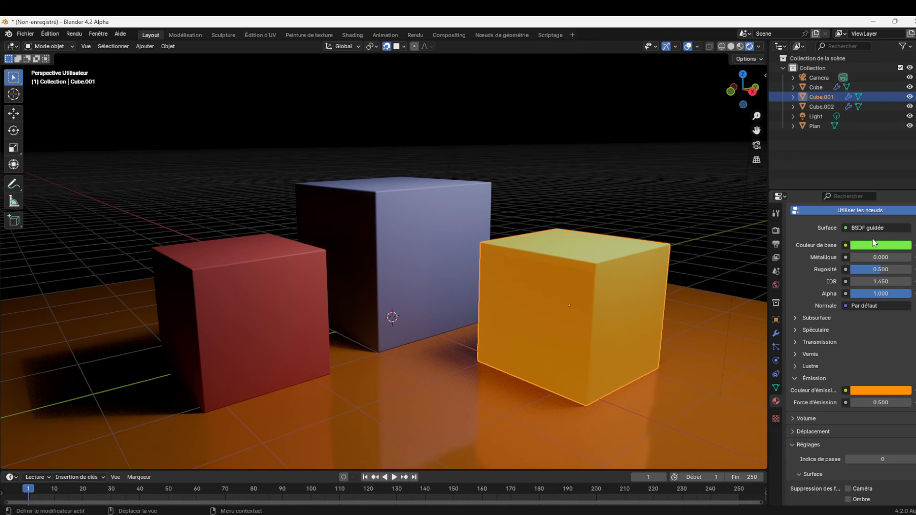
mouse_move(888, 404)
left_mouse_down()
mouse_move(865, 404)
mouse_move(912, 403)
mouse_move(896, 403)
left_mouse_up()
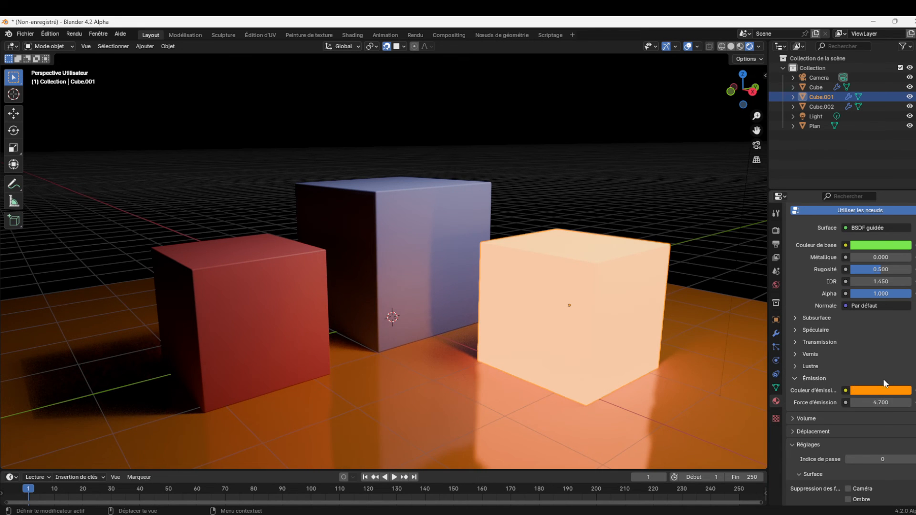
Raise the glowing Cube.001 off the plane along the Z axis to a Z position of about 1.17 m
left_click_drag(756, 130, 725, 97)
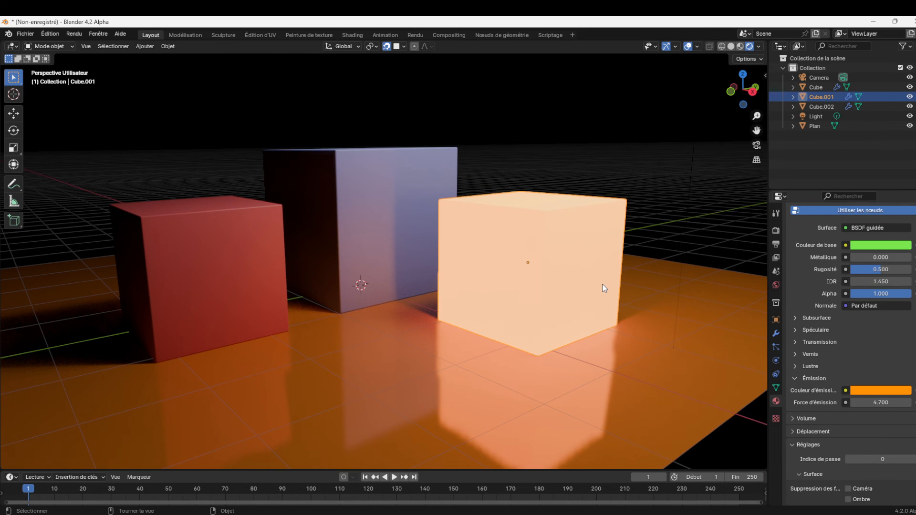
key("g")
key("z")
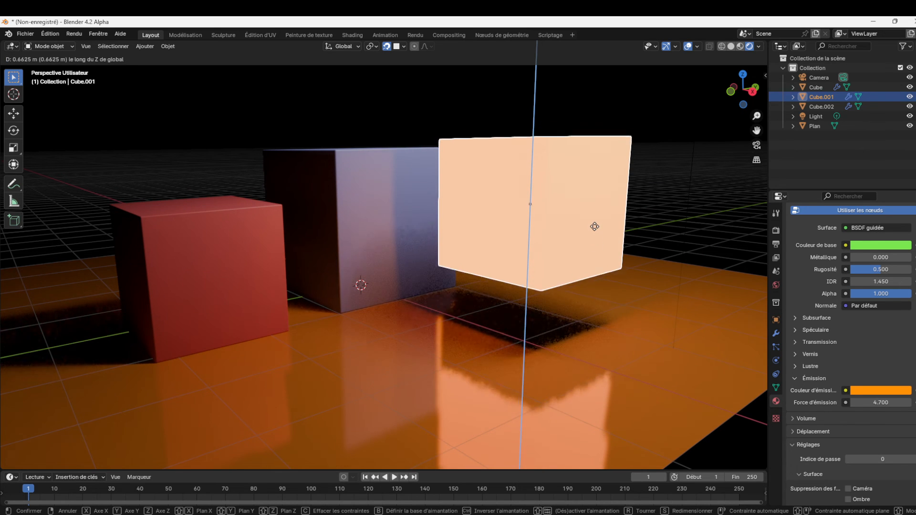
left_click(595, 241)
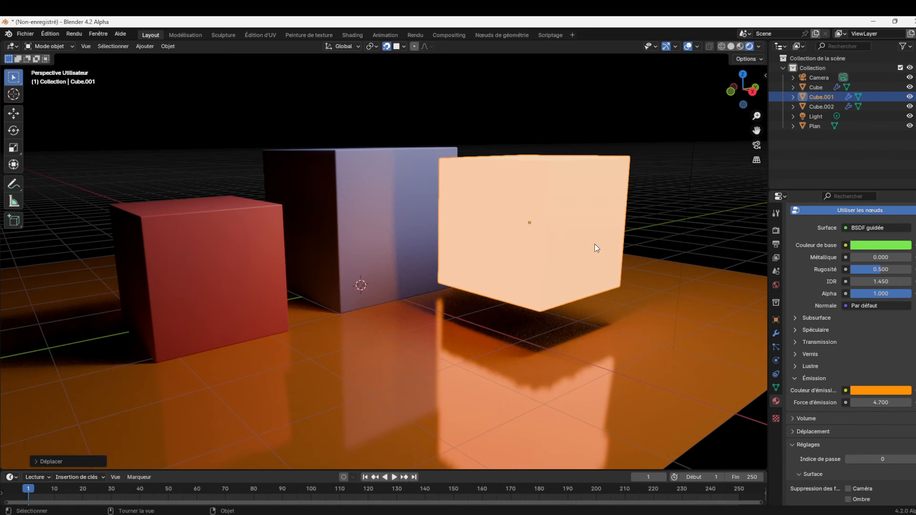
Set the emission strength of the raised cube's material to 10.2
left_click(671, 159)
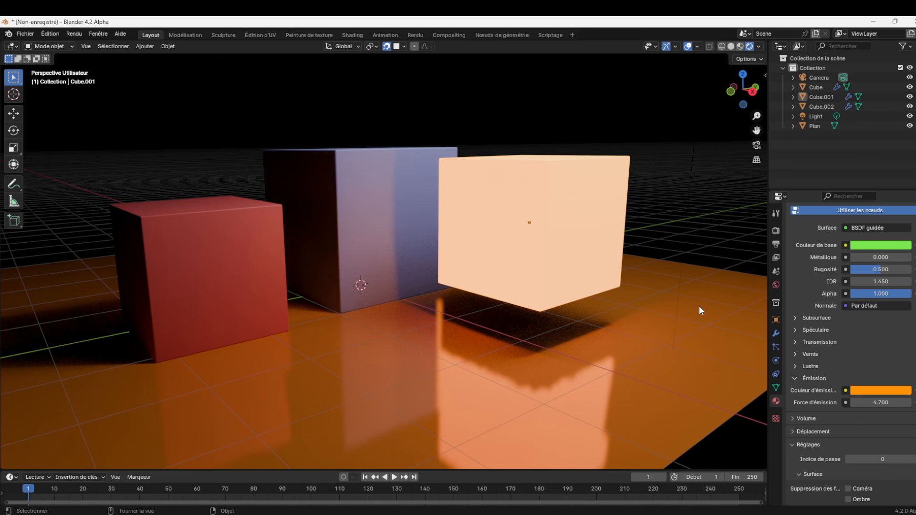
left_click_drag(743, 93, 722, 101)
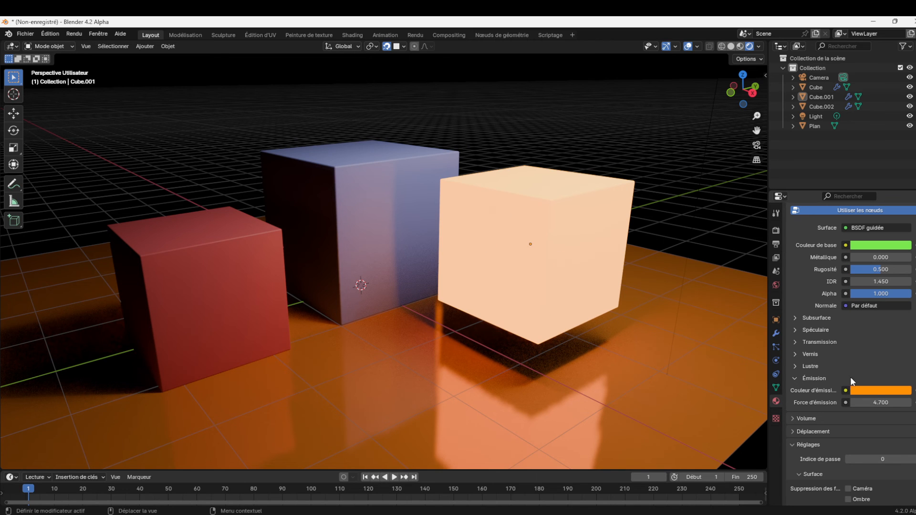
left_click_drag(881, 403, 905, 403)
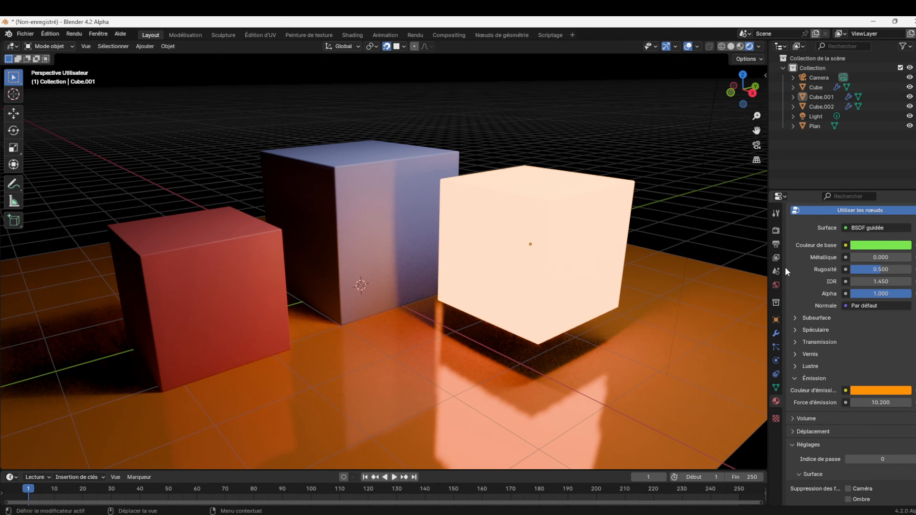
Turn off shadow (Ombre) ray visibility for Cube.001 in its object visibility settings and check the floor beneath it
left_click(574, 239)
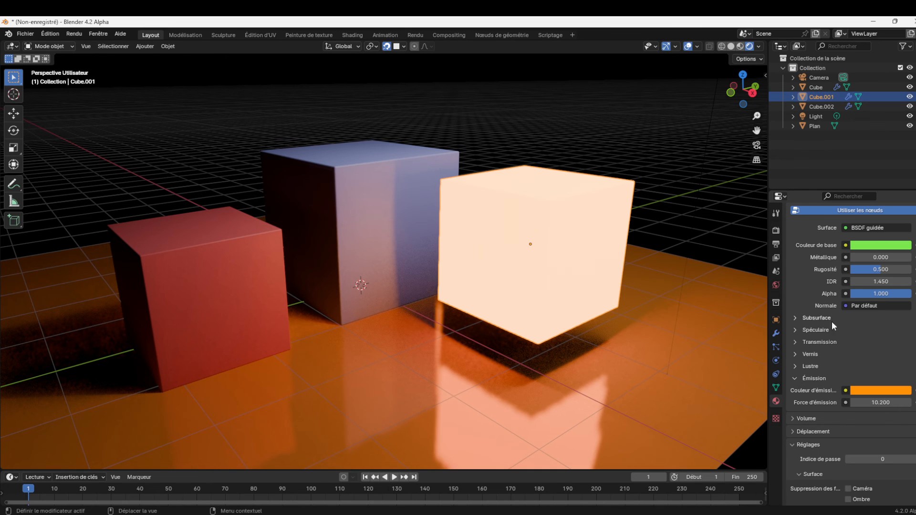
left_click(776, 320)
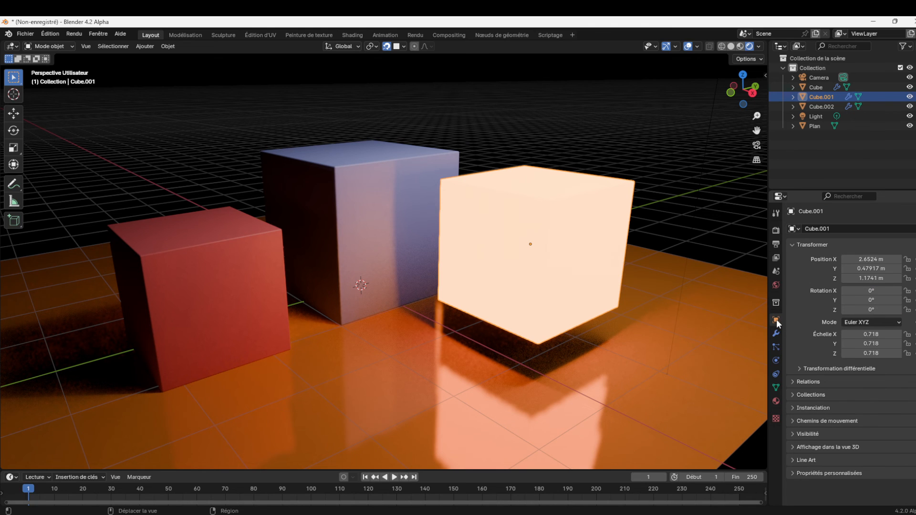
left_click(793, 434)
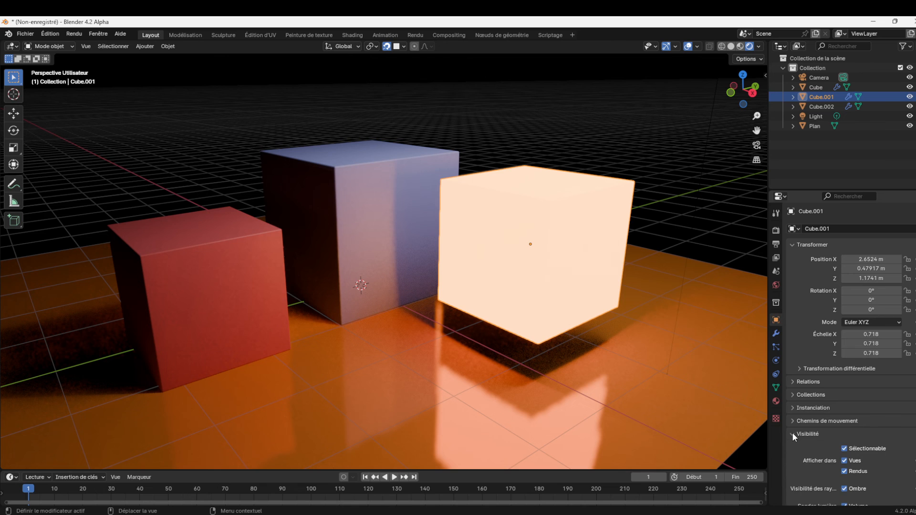
scroll(860, 409, "down", 3)
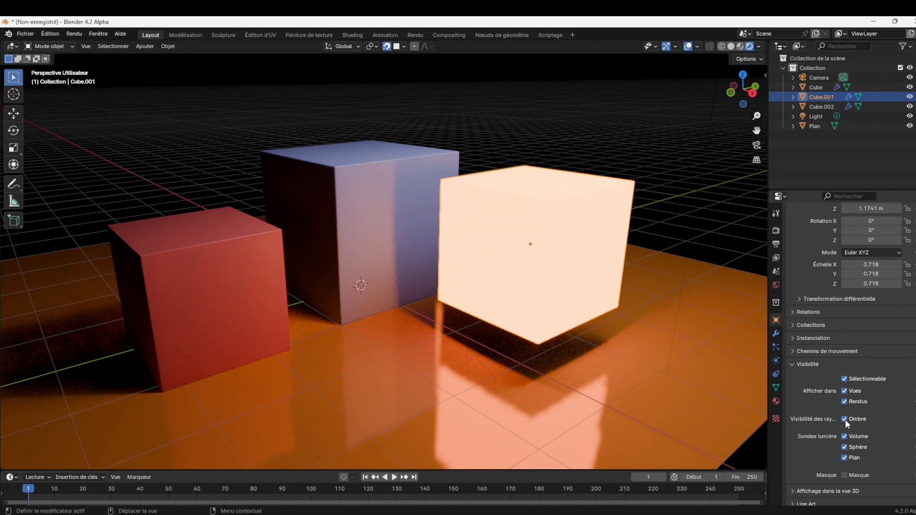
left_click(845, 419)
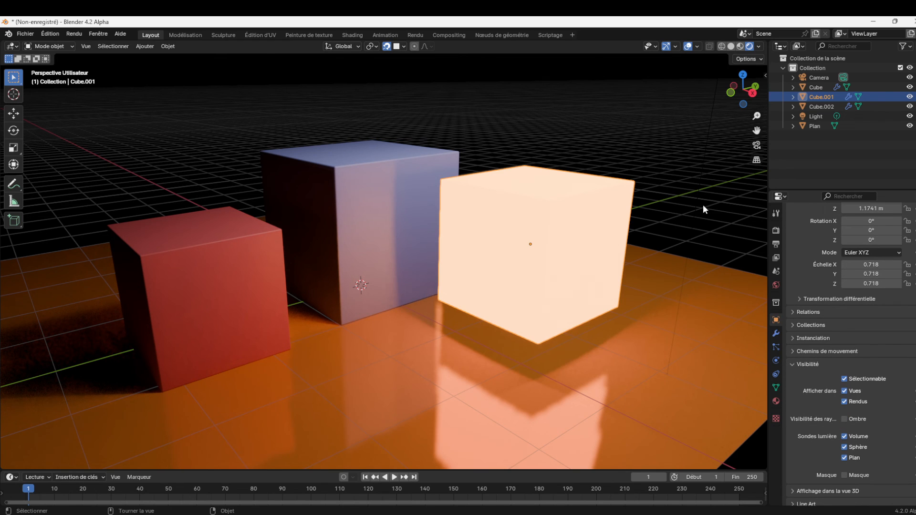
left_click(698, 190)
left_click_drag(752, 102, 738, 99)
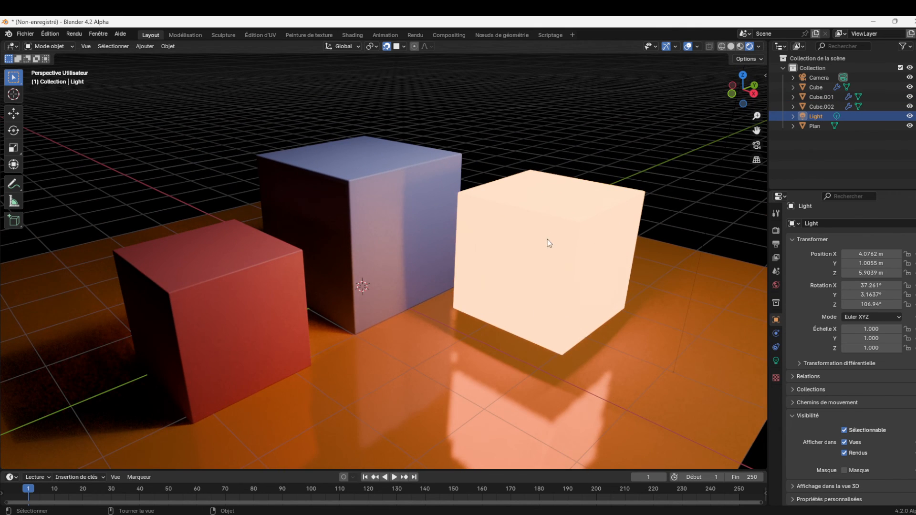
left_click(547, 245)
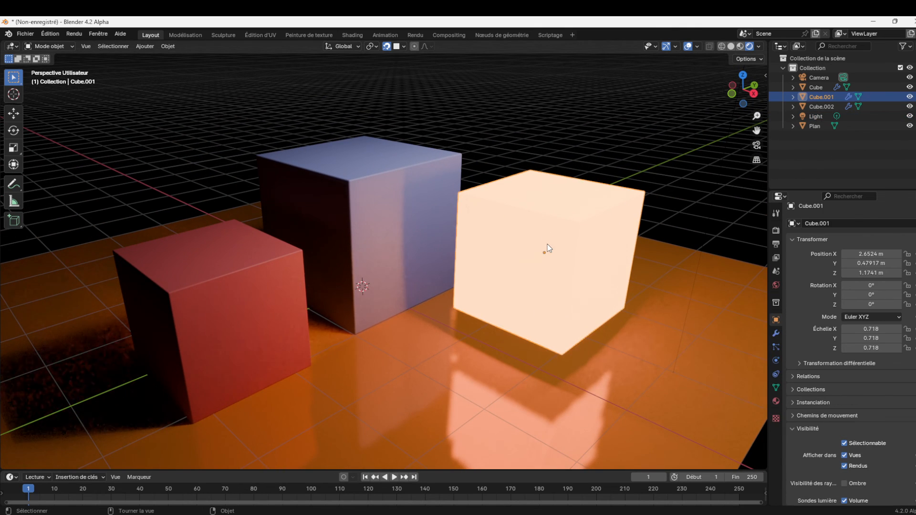
Give Cube.002's material a saturated red emission color with an emission strength of 3.9
left_click(252, 317)
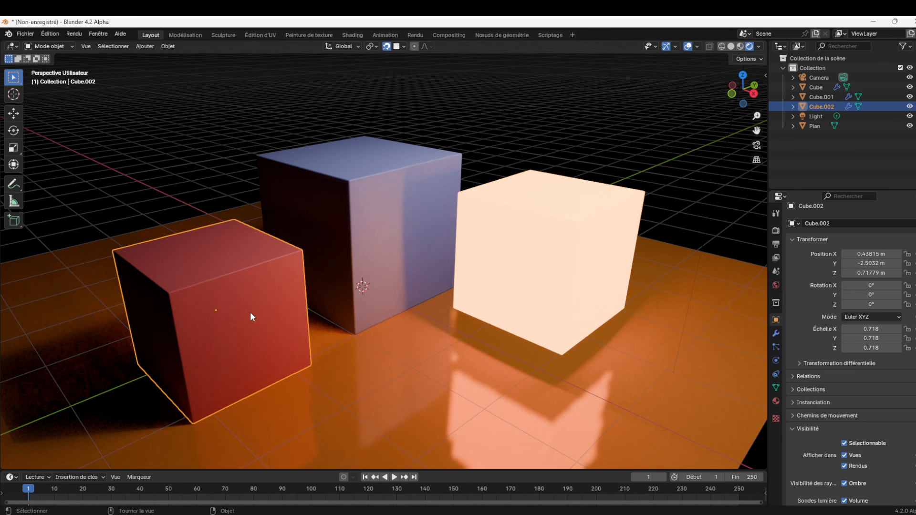
scroll(821, 447, "down", 2)
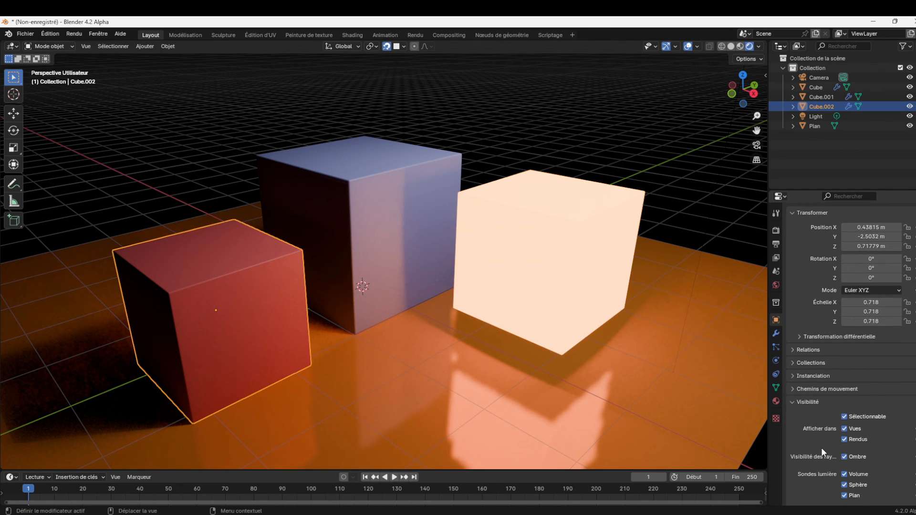
left_click(776, 401)
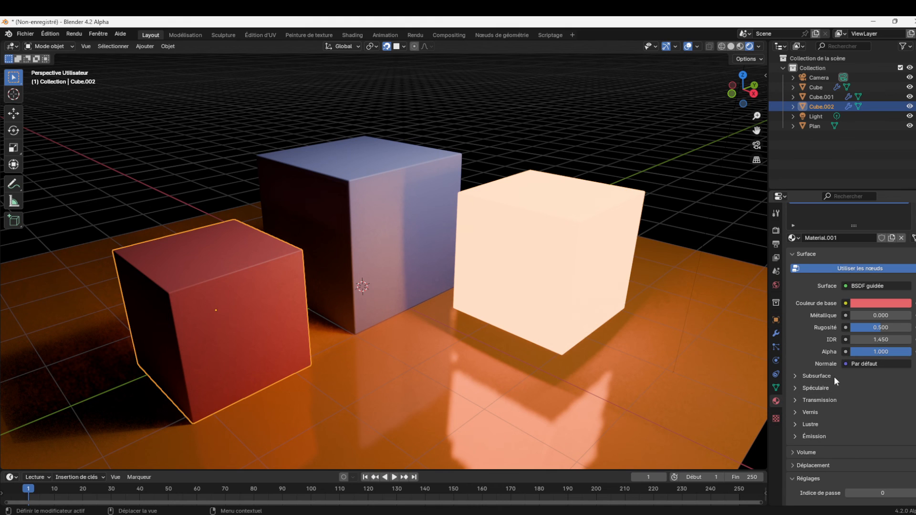
left_click(795, 436)
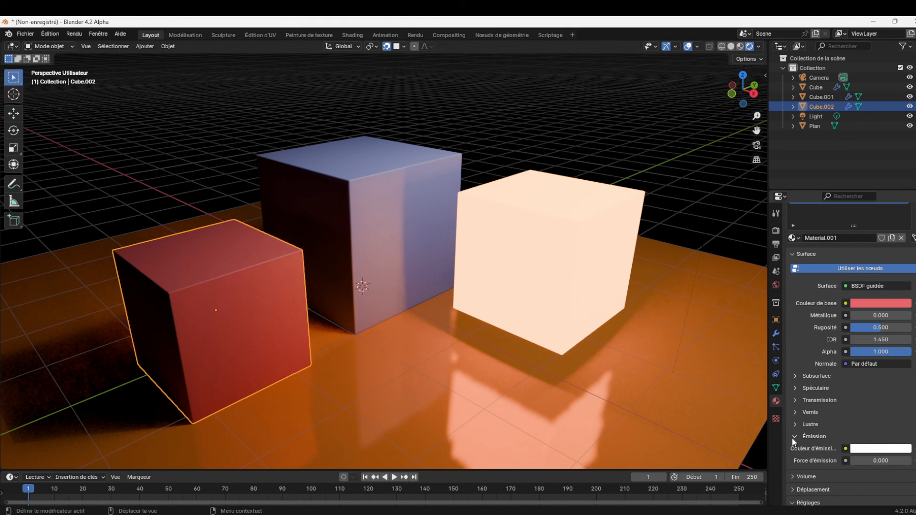
left_click(885, 451)
left_click_drag(862, 354, 856, 377)
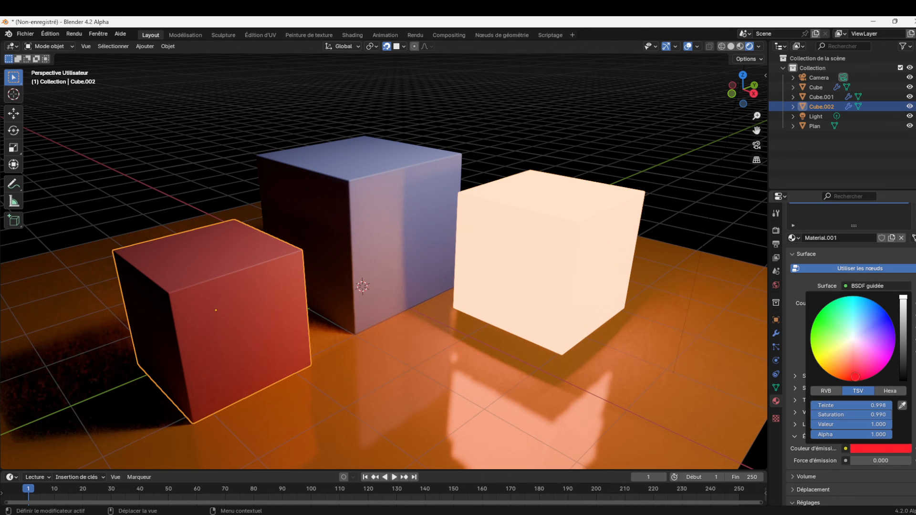
mouse_move(881, 460)
left_mouse_down()
mouse_move(906, 461)
mouse_move(860, 461)
mouse_move(871, 461)
left_mouse_up()
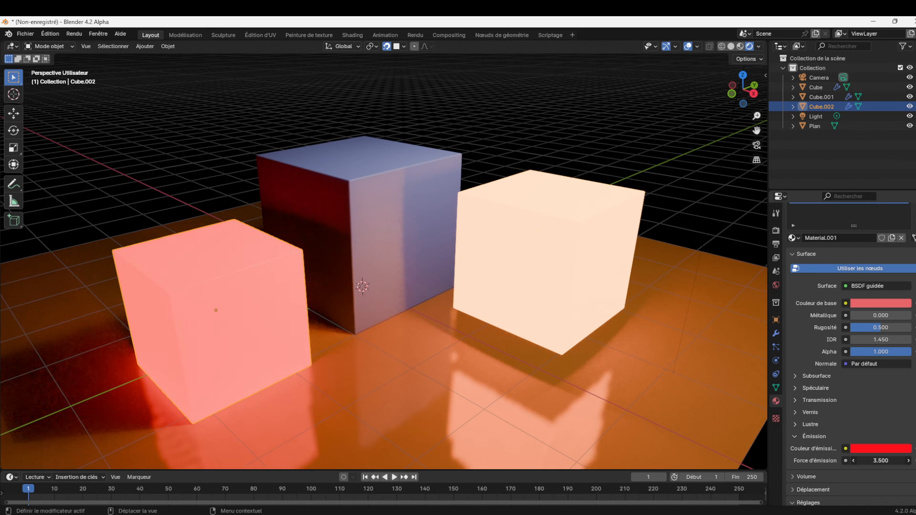
Examine how the two glowing cubes light and reflect on the blue cube and the floor from low and high angles
left_click(675, 155)
left_click_drag(756, 104, 752, 94)
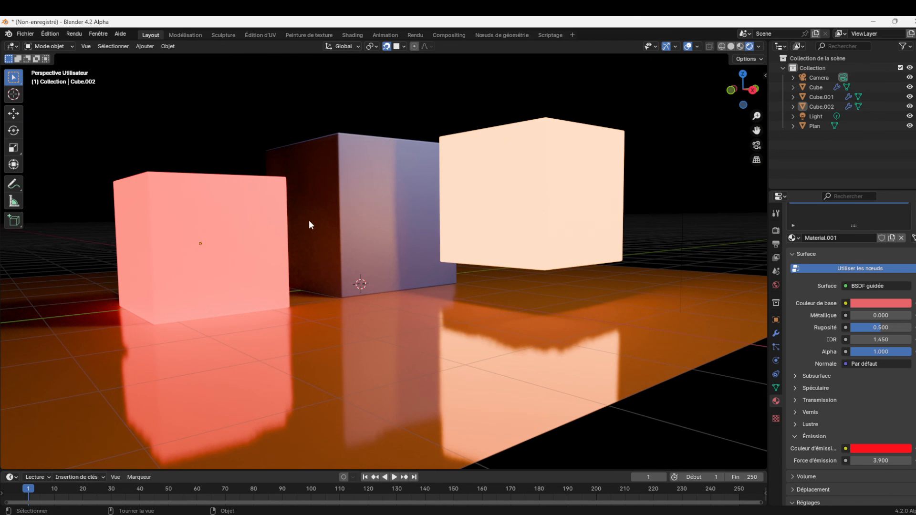
left_click(229, 272)
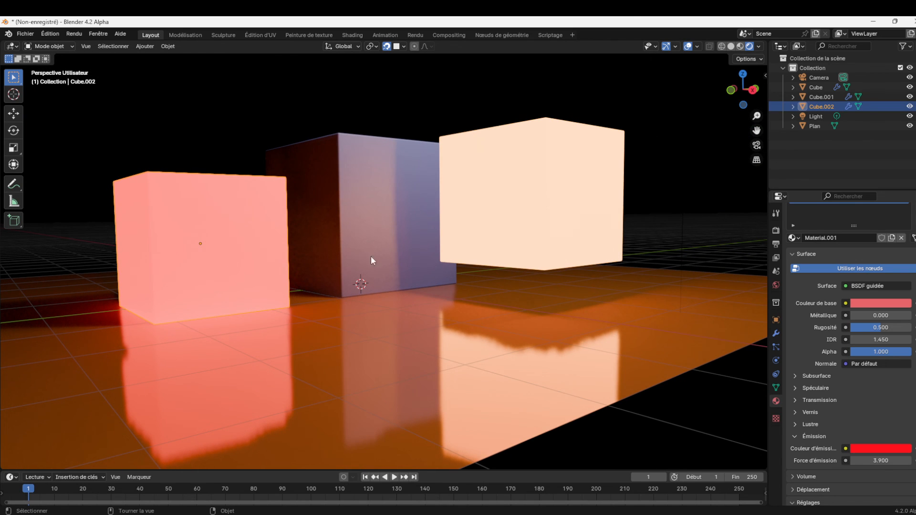
left_click(400, 247)
left_click(228, 267)
left_click_drag(757, 130, 817, 206)
left_click_drag(744, 91, 756, 104)
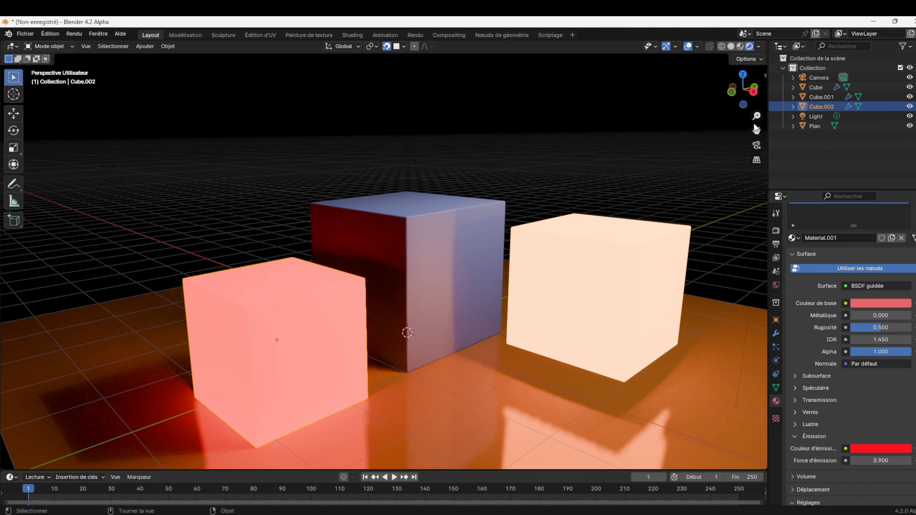
left_click_drag(757, 116, 756, 116)
left_click(596, 172)
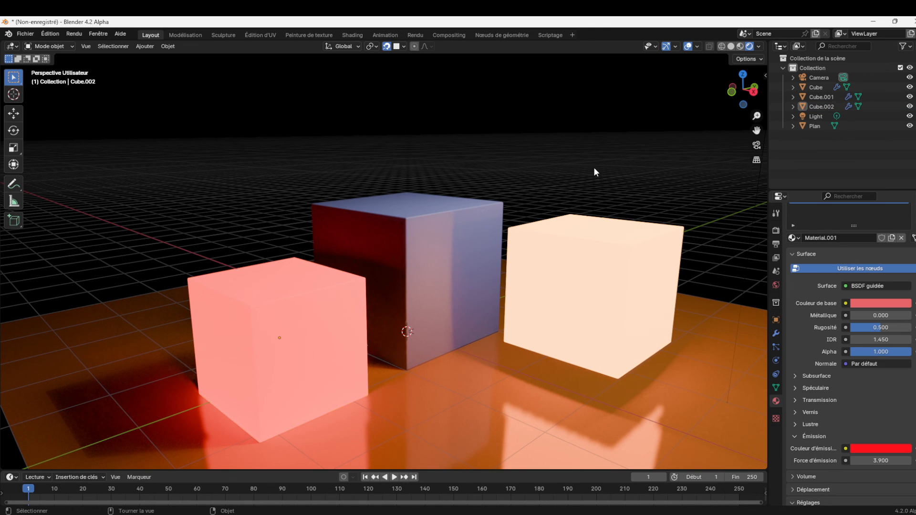
Bring up the scene's render settings with the render engine choice (Moteur de rendu)
left_click(777, 230)
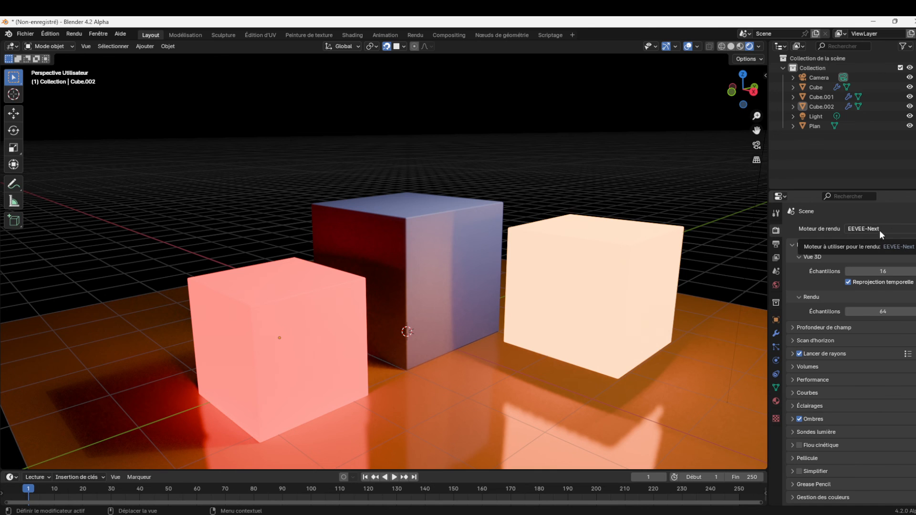